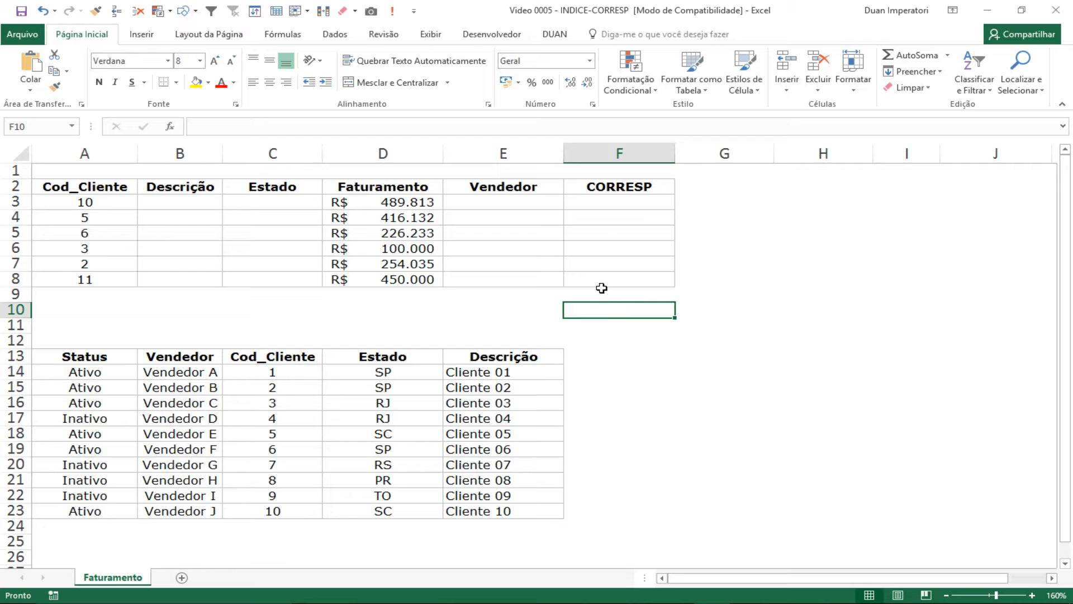
click(536, 310)
click(600, 310)
click(542, 311)
click(592, 310)
click(515, 310)
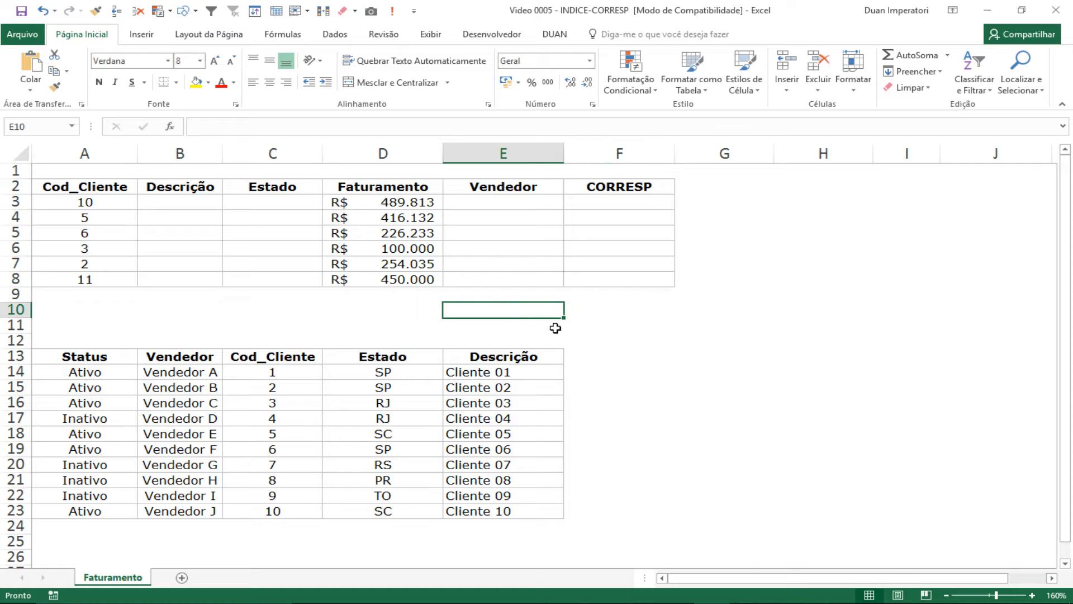
click(575, 309)
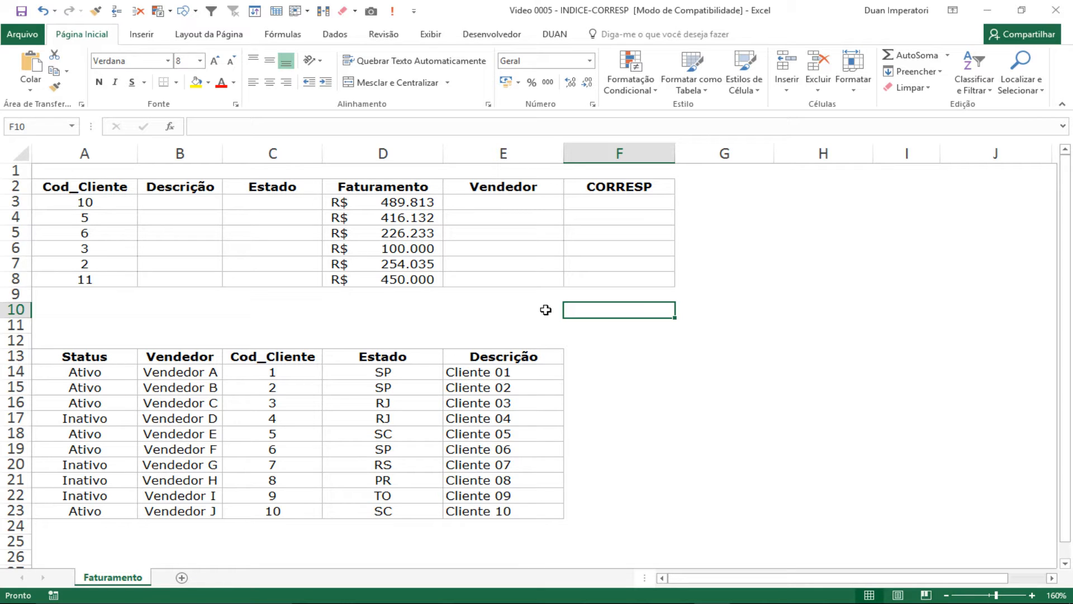
click(541, 312)
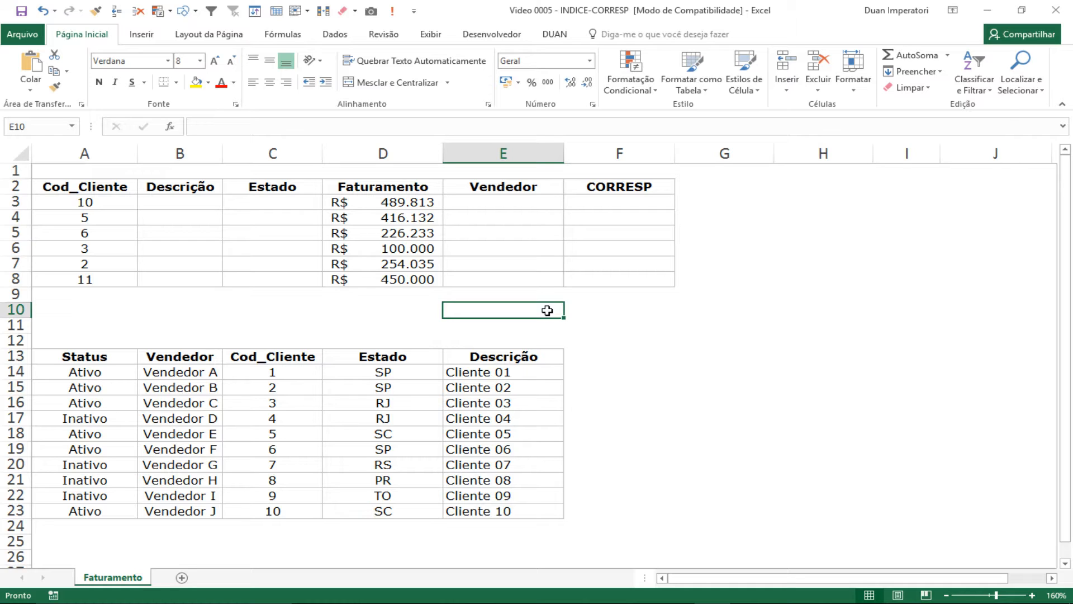
click(572, 309)
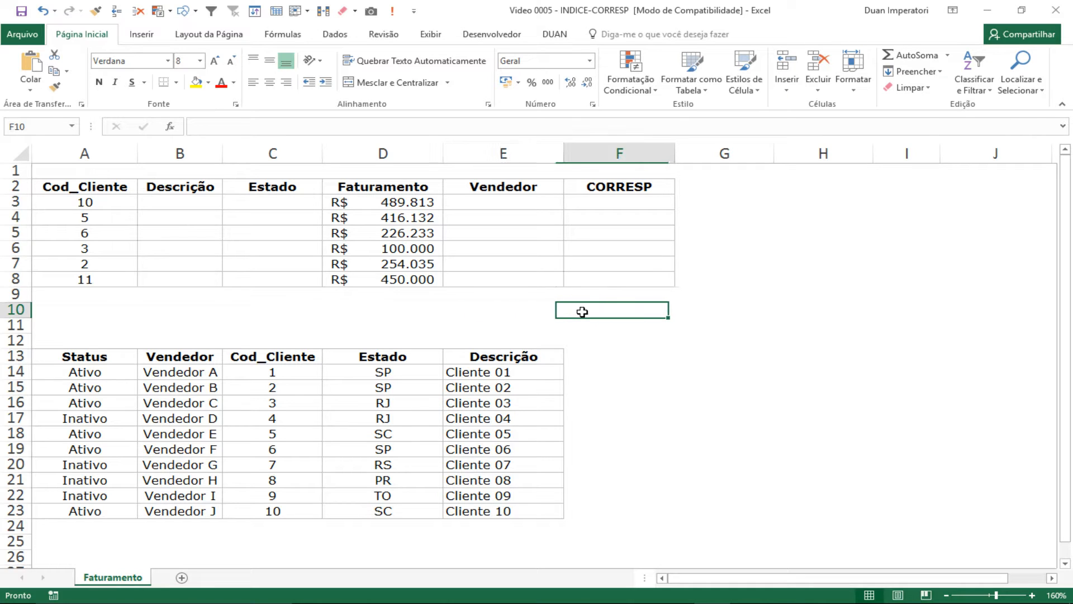
click(551, 311)
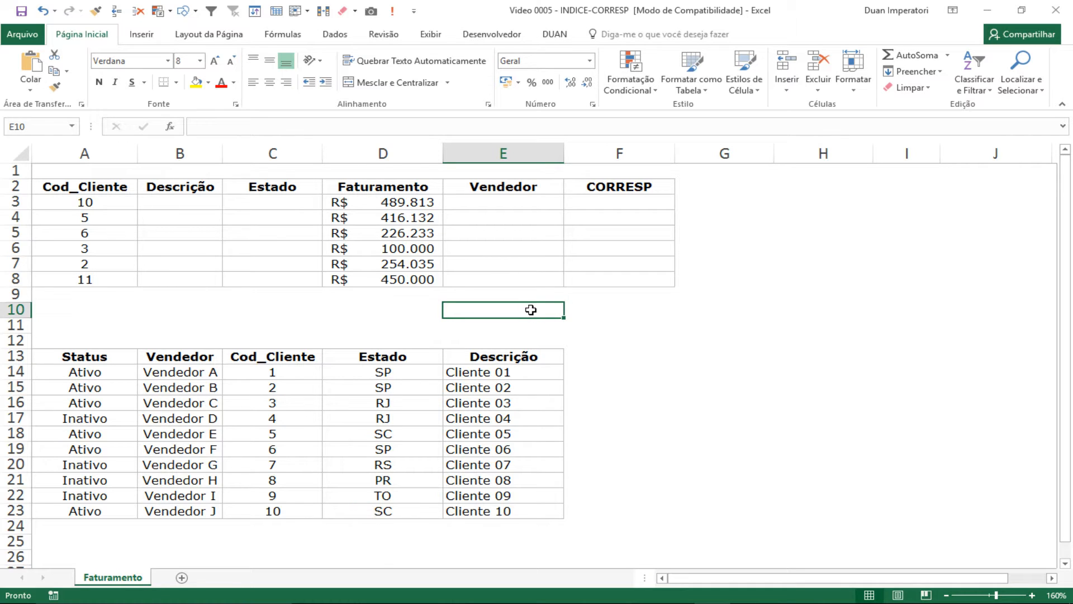
click(578, 310)
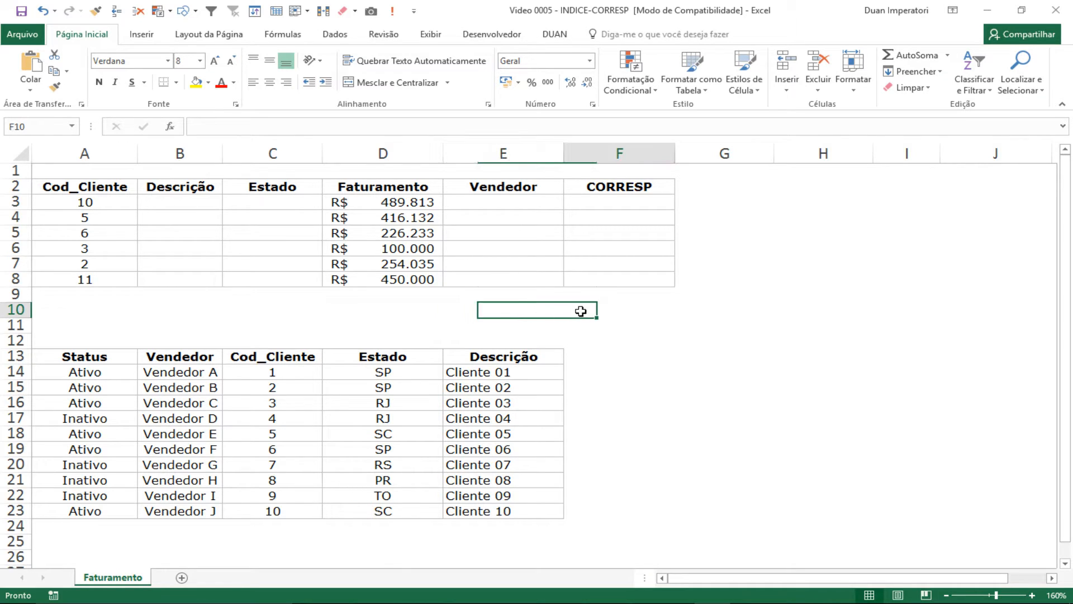
click(519, 309)
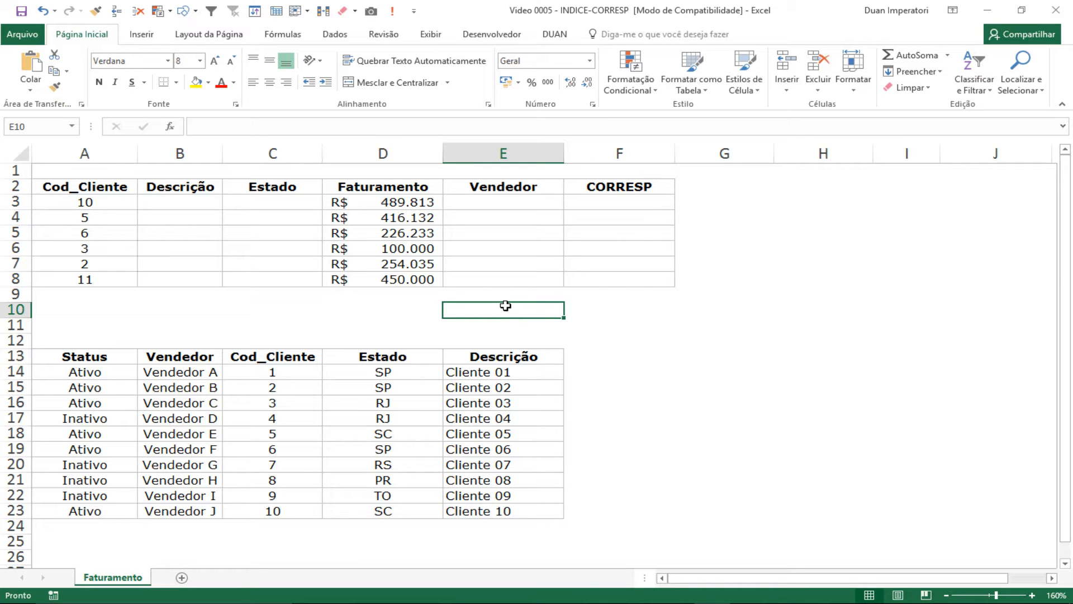
click(482, 263)
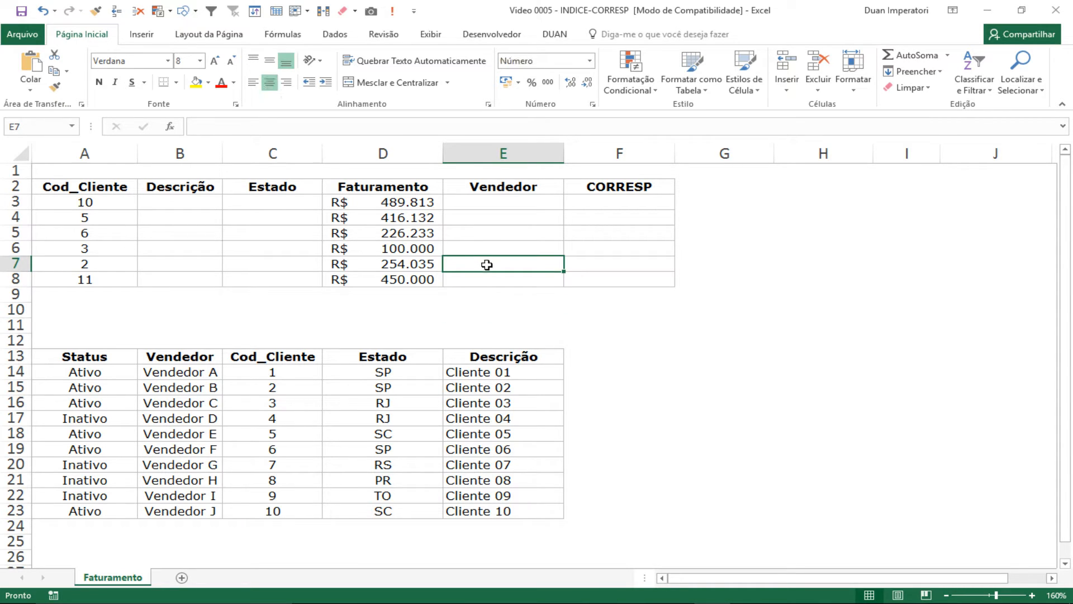
click(485, 295)
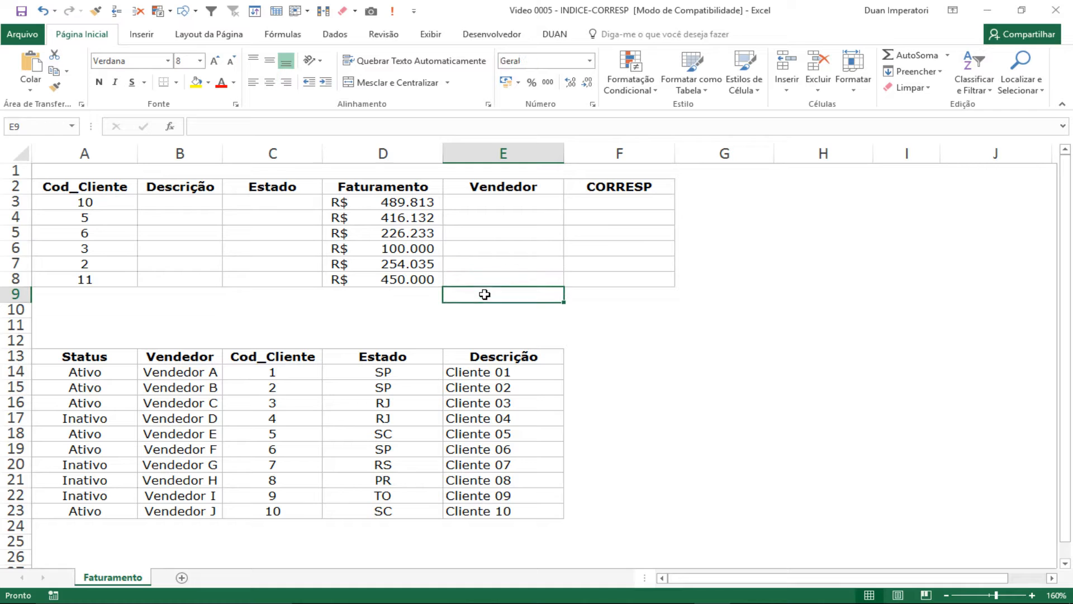
- Start a CORRESP formula in F3 with its function arguments dialog and set the lookup value to A3
click(601, 203)
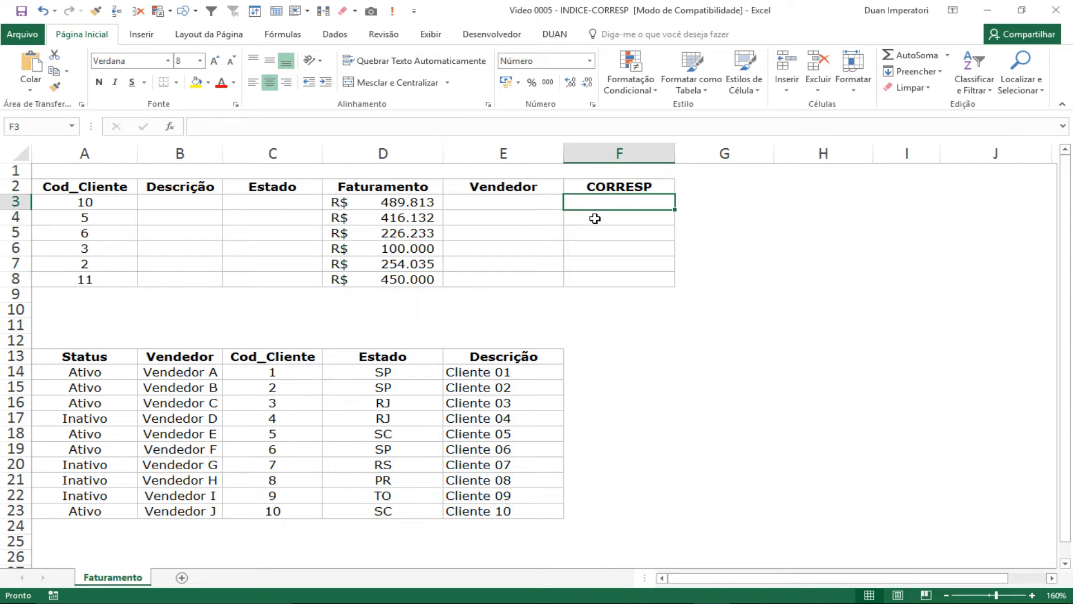
text(=corre)
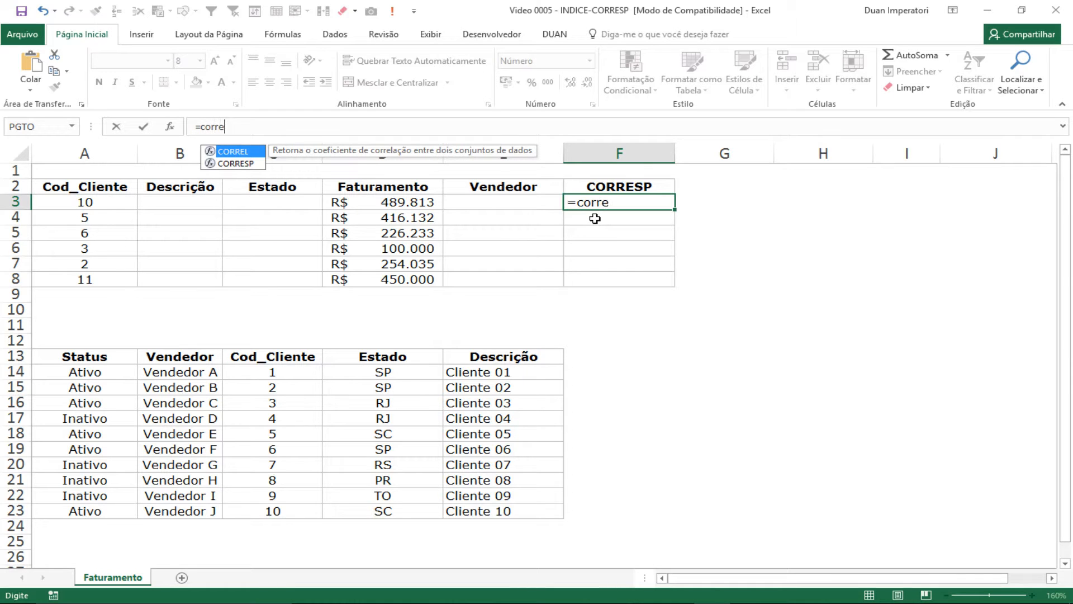
text(s)
key(Tab)
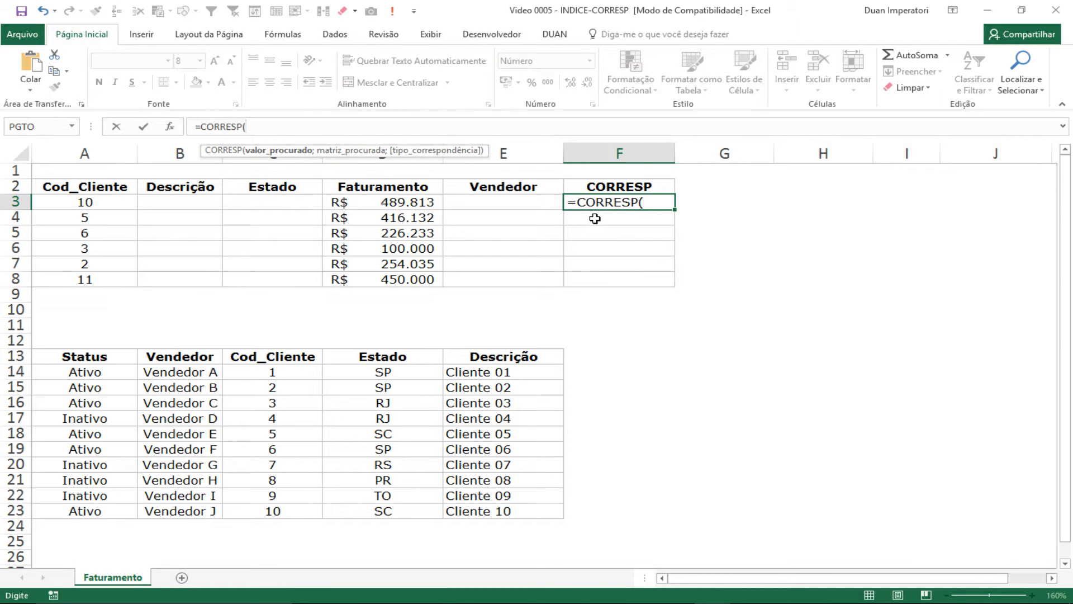
key(ctrl+a)
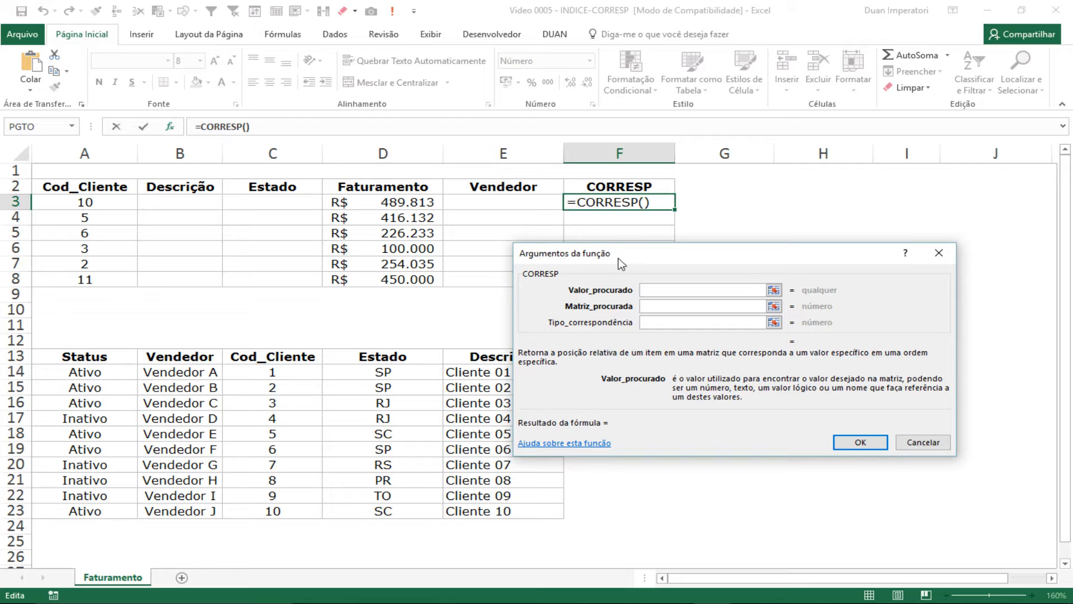
drag(622, 259, 571, 288)
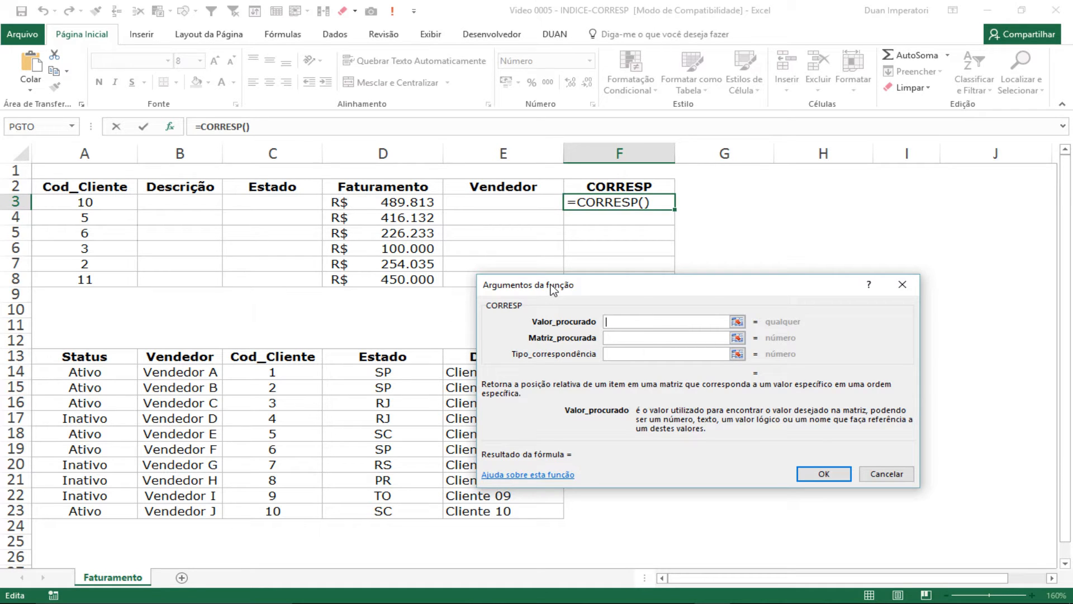
drag(551, 286, 551, 300)
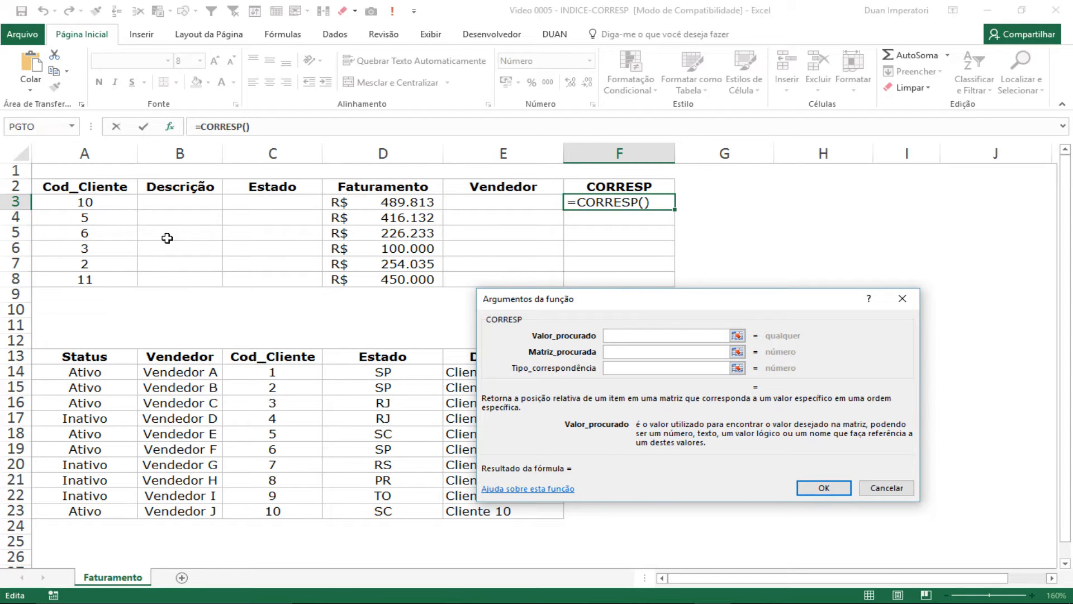
click(100, 204)
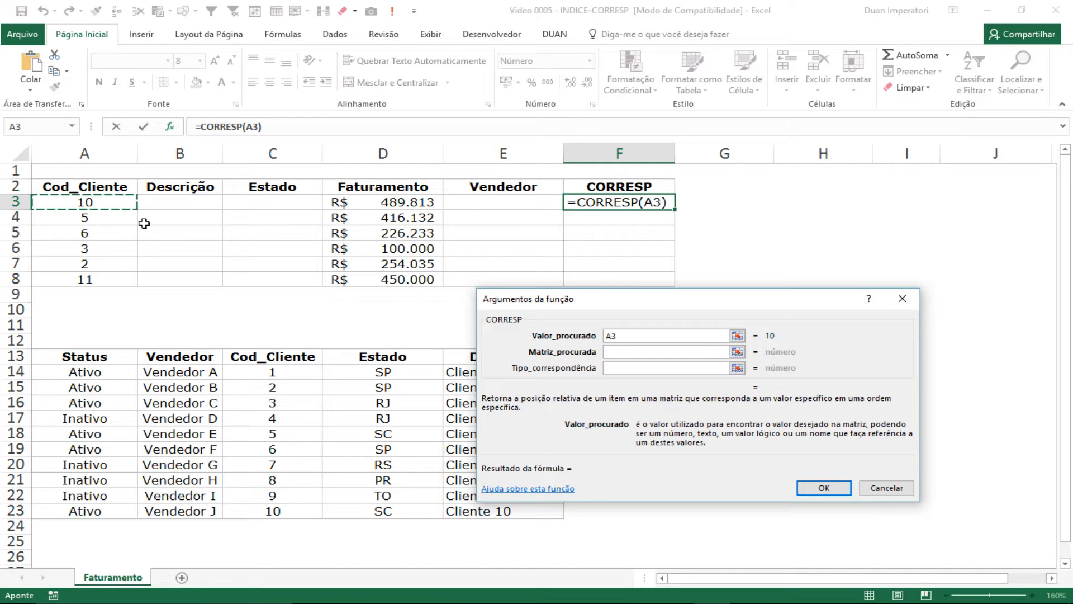
- Set the CORRESP lookup array to the lower table's Cod_Cliente column as the absolute range $C$13:$C$23
click(636, 350)
drag(619, 306, 743, 231)
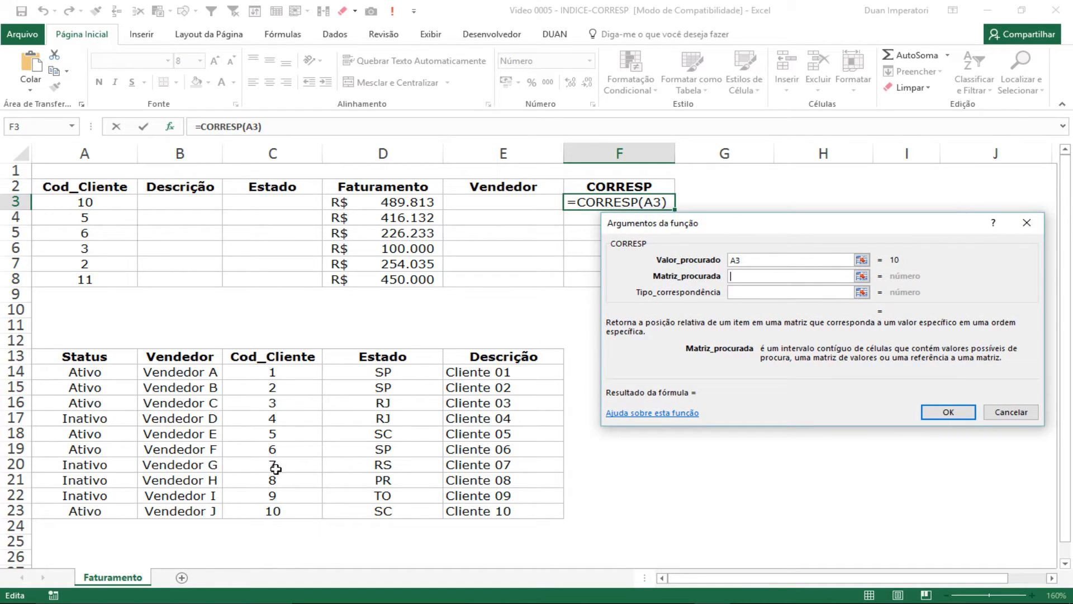
click(270, 359)
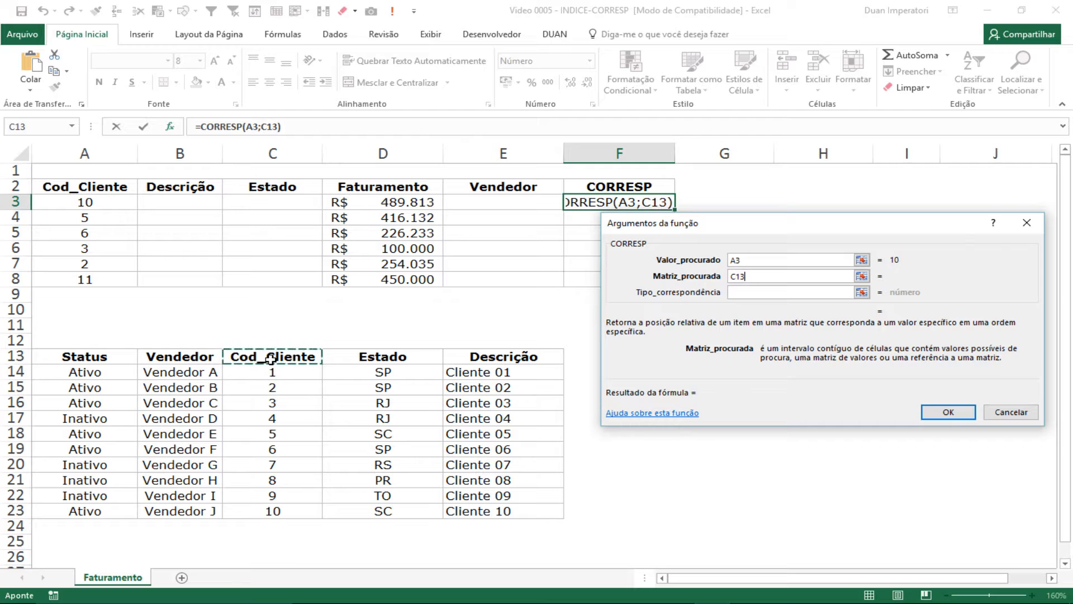
drag(271, 364, 273, 515)
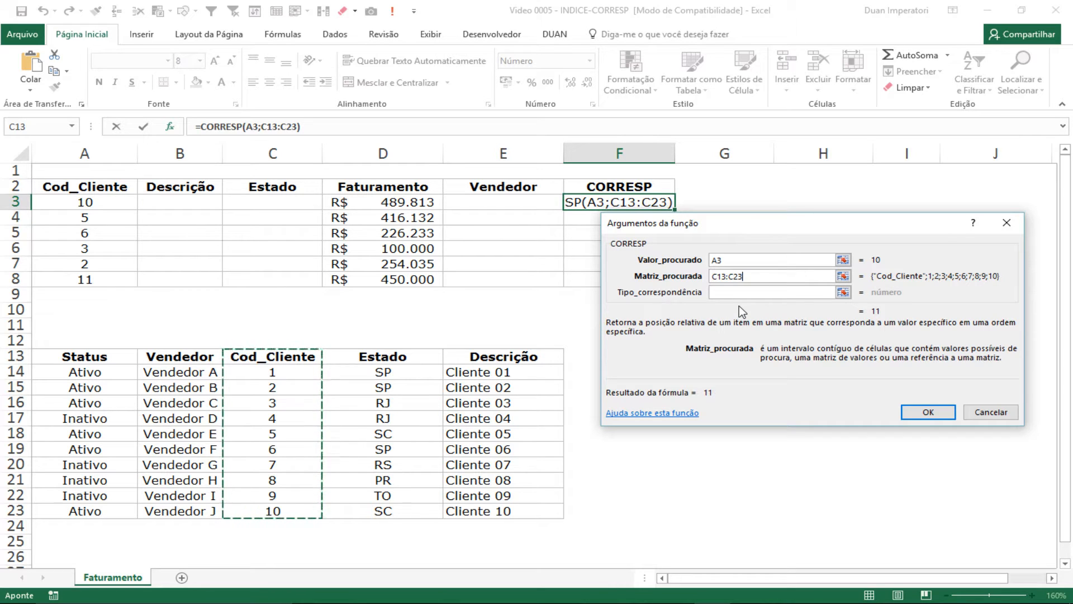
key(F4)
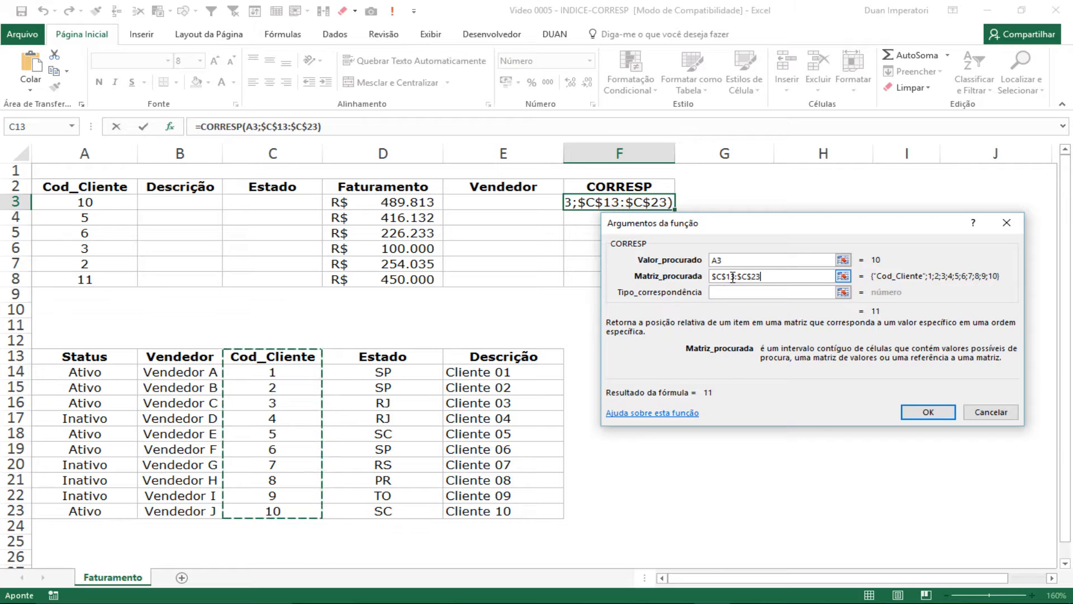
- Set the match type to 0 to complete the CORRESP formula and fill it down from F3 to F8
click(736, 291)
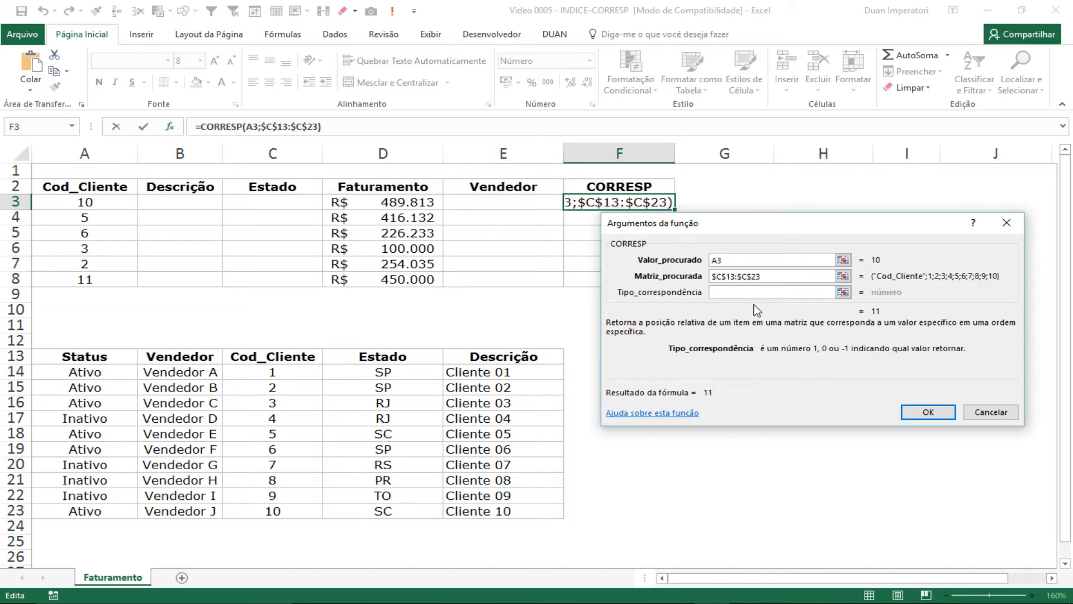
text(0)
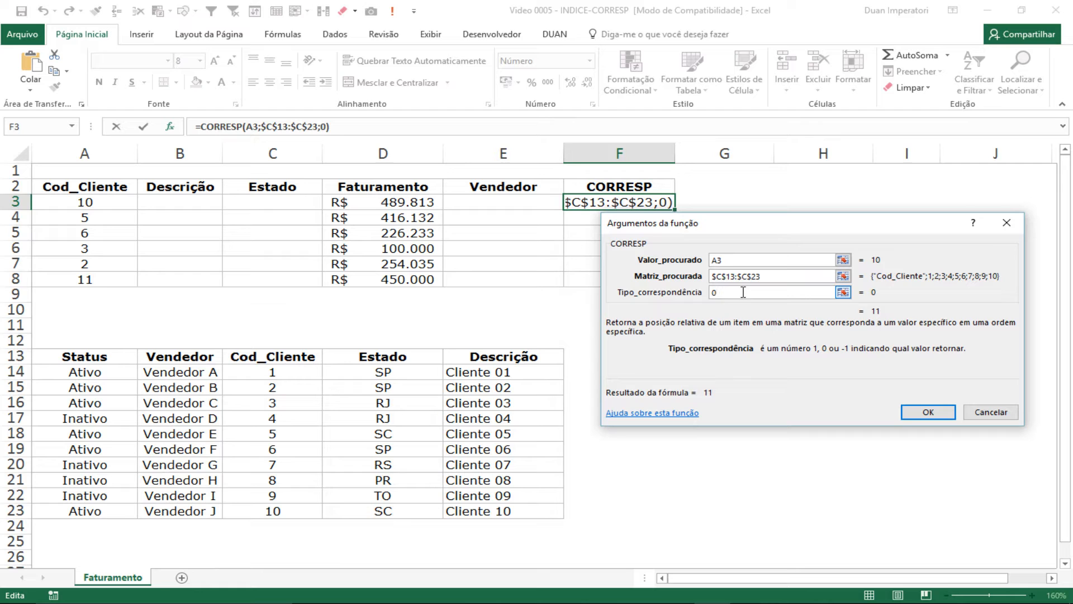
click(916, 413)
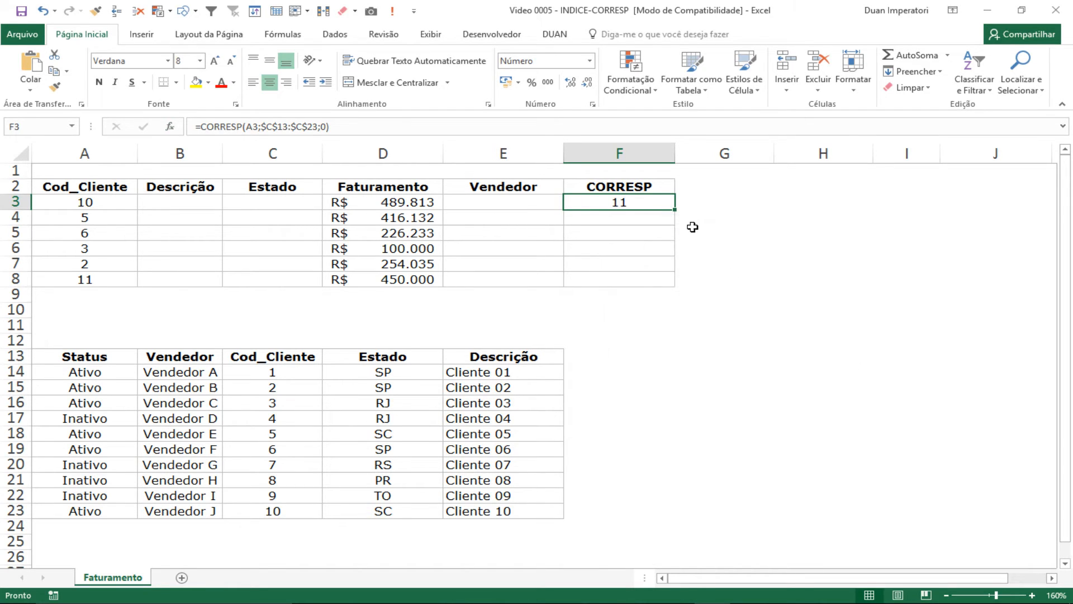
drag(676, 211, 679, 285)
- Compare the client codes in column A and the CORRESP results in F3:F8 with the code positions in the lower Cod_Cliente list
click(71, 211)
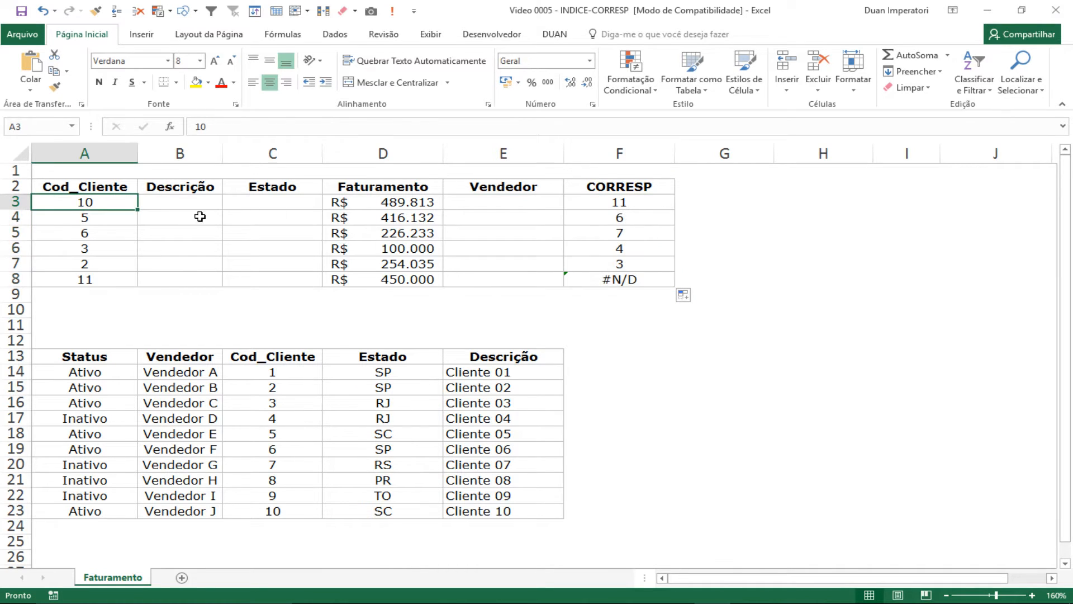
click(609, 204)
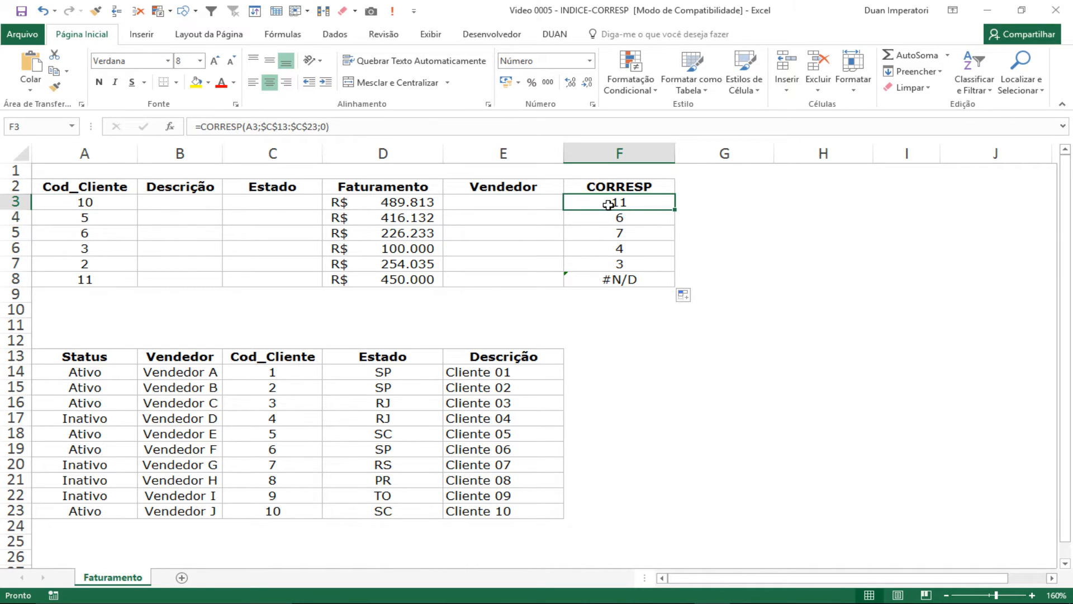
click(44, 217)
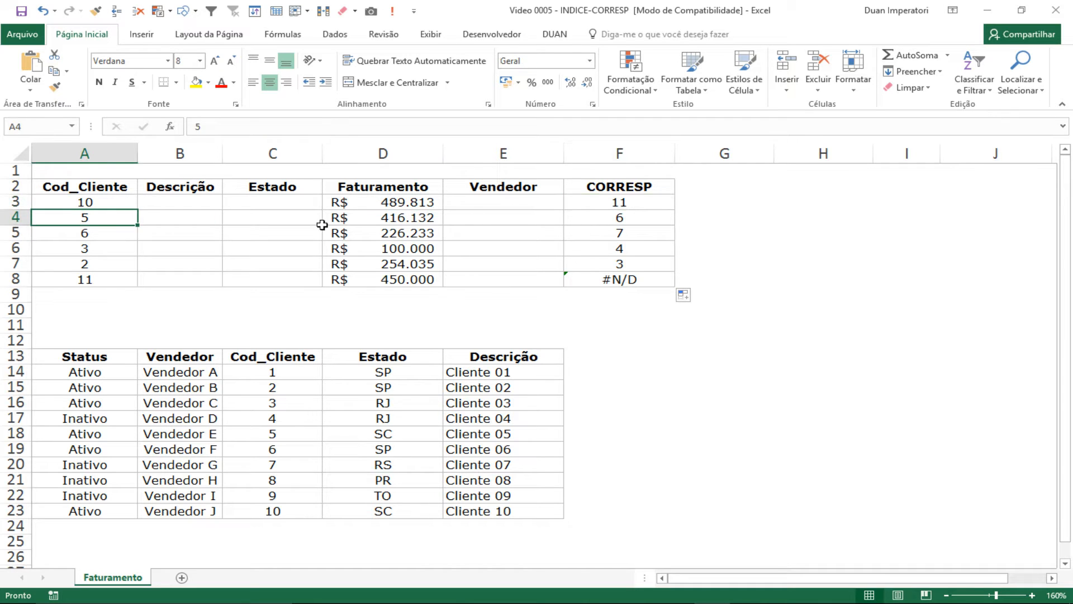
click(611, 217)
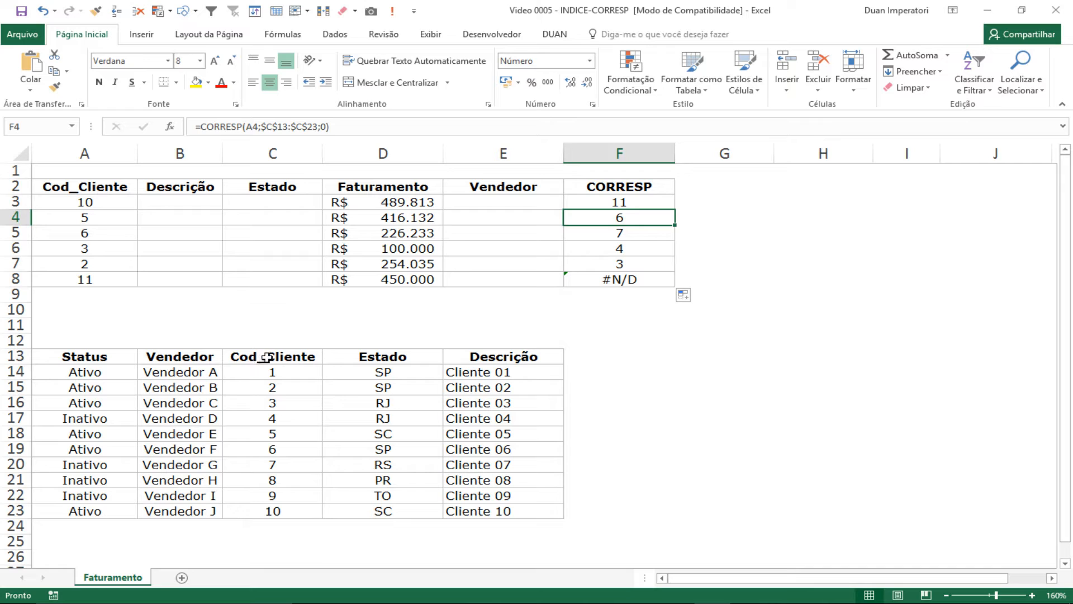
drag(267, 358, 268, 433)
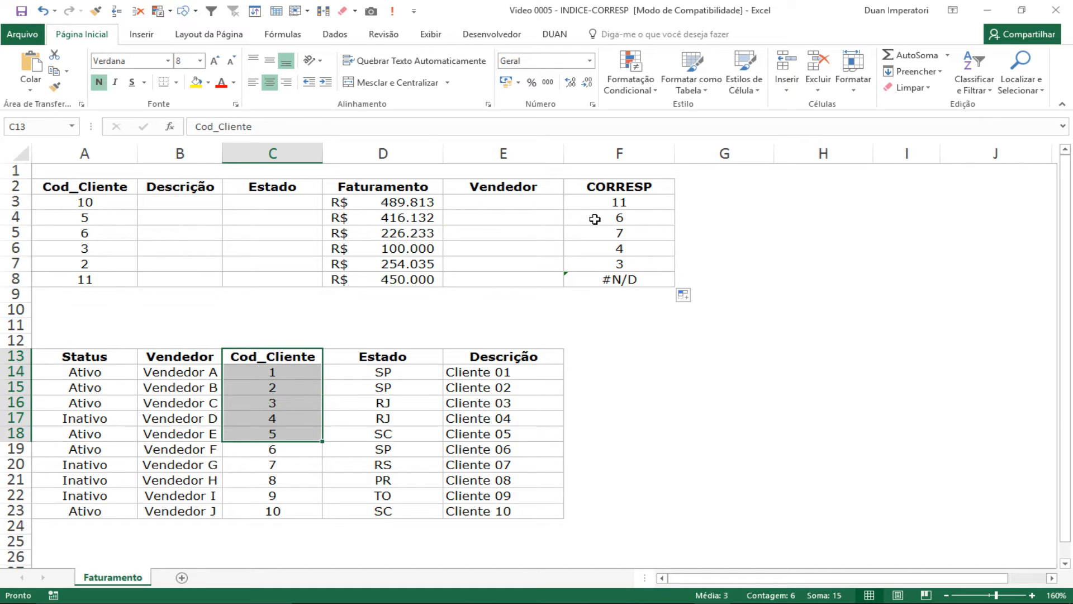
click(530, 234)
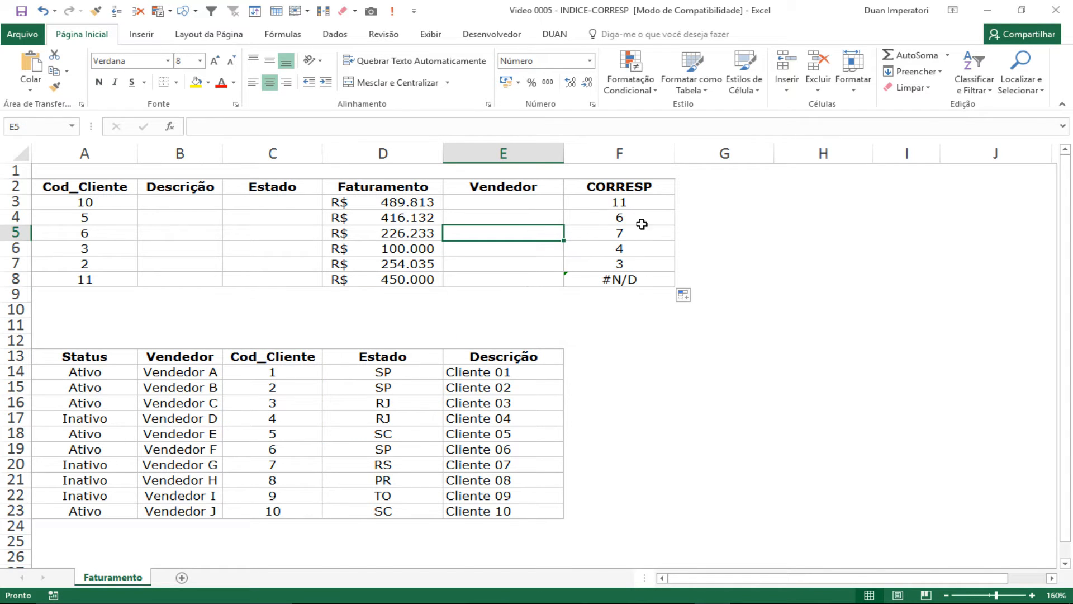
click(603, 205)
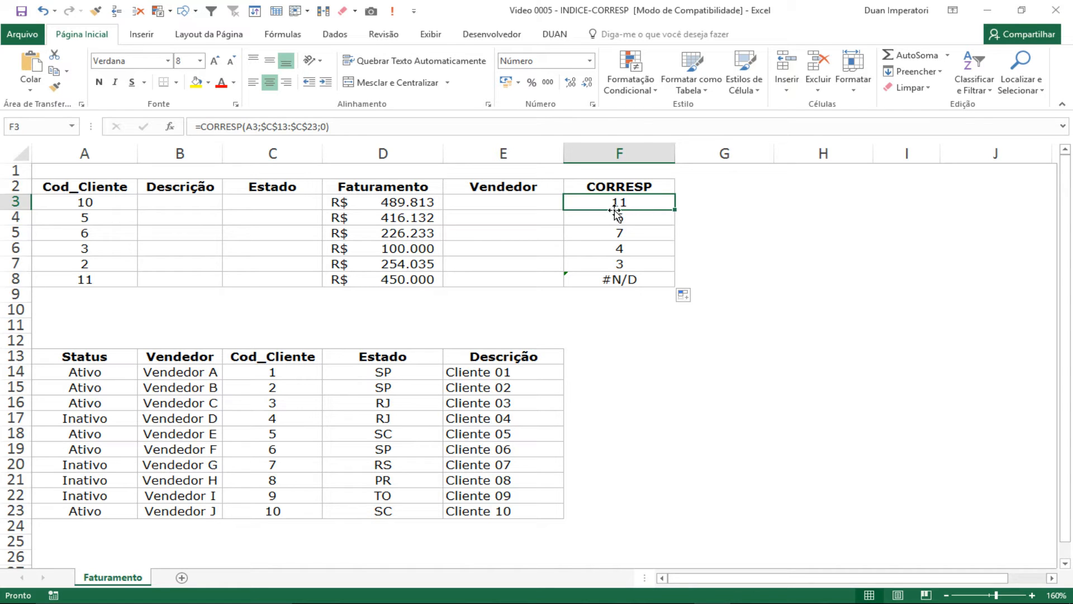
click(607, 218)
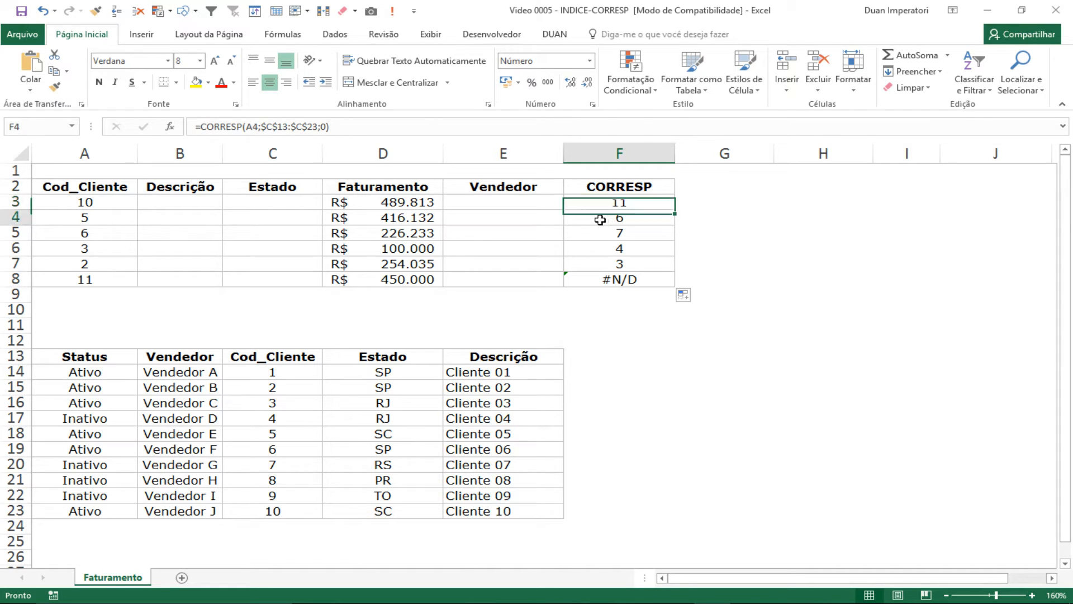
click(602, 236)
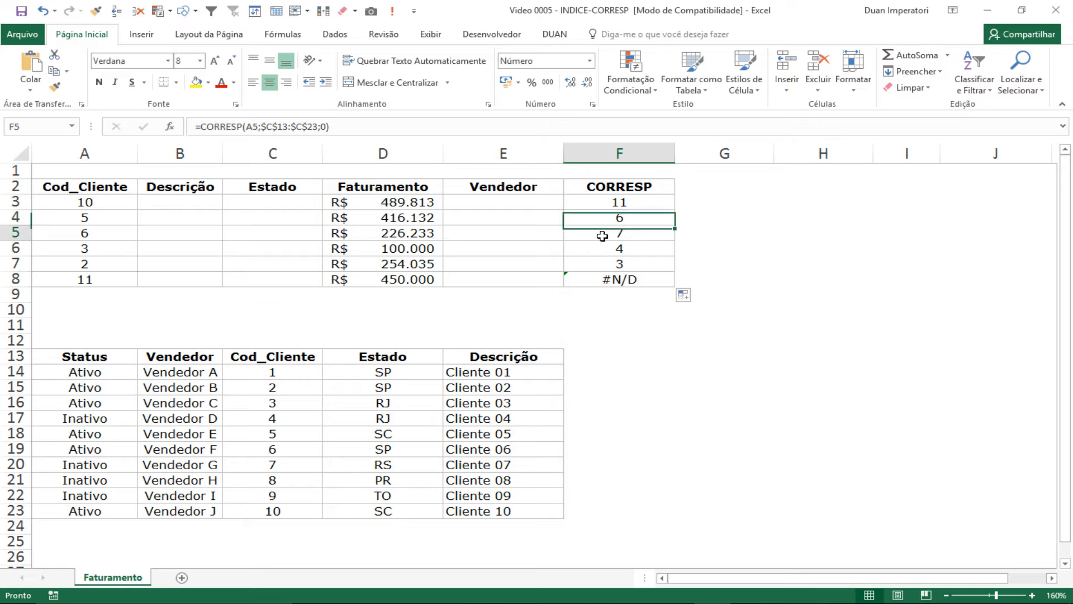
click(608, 279)
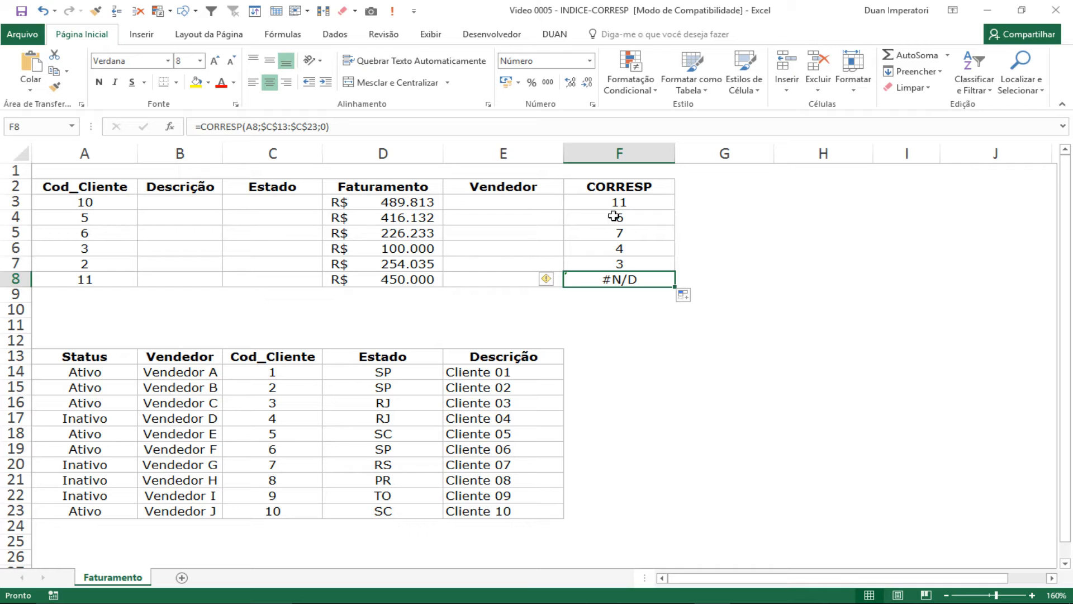
click(592, 203)
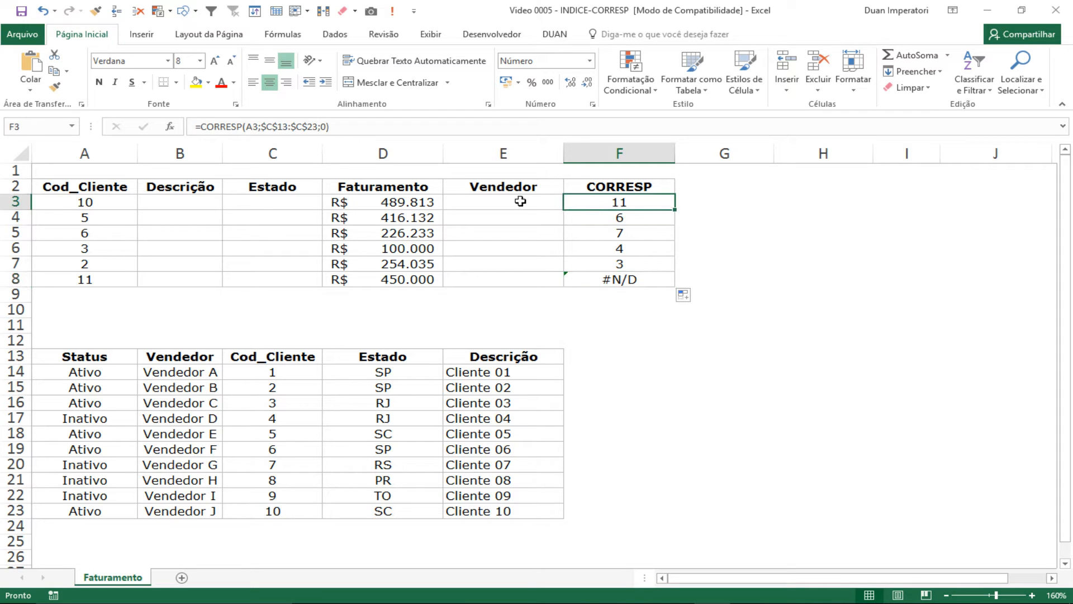
click(504, 203)
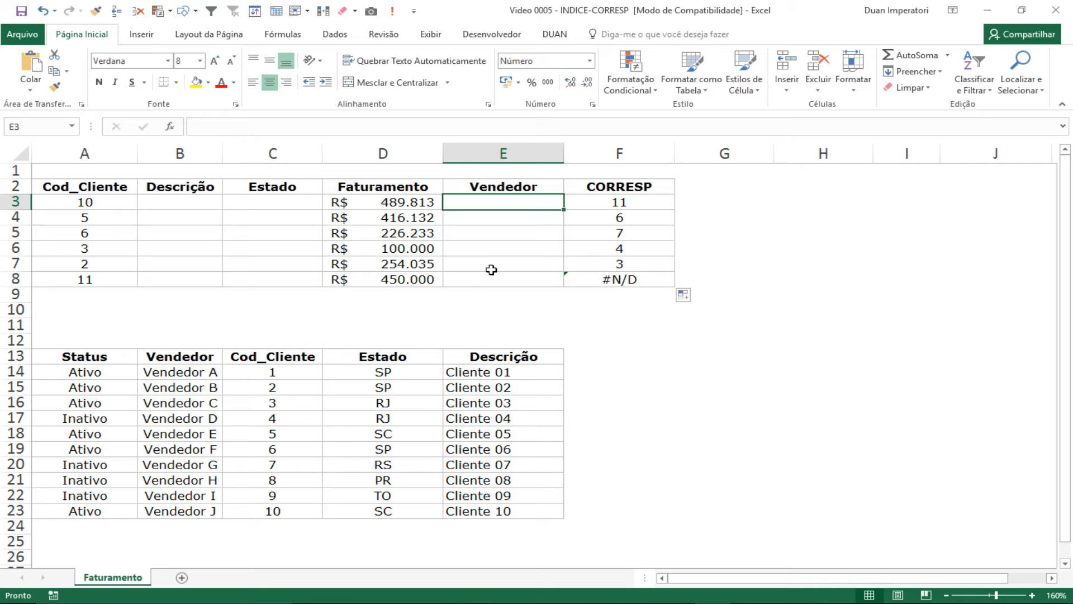
- Start an ÍNDICE formula in E3 with the matriz;núm_linha;núm_coluna argument form and move its arguments dialog clear of the lookup columns
text(=)
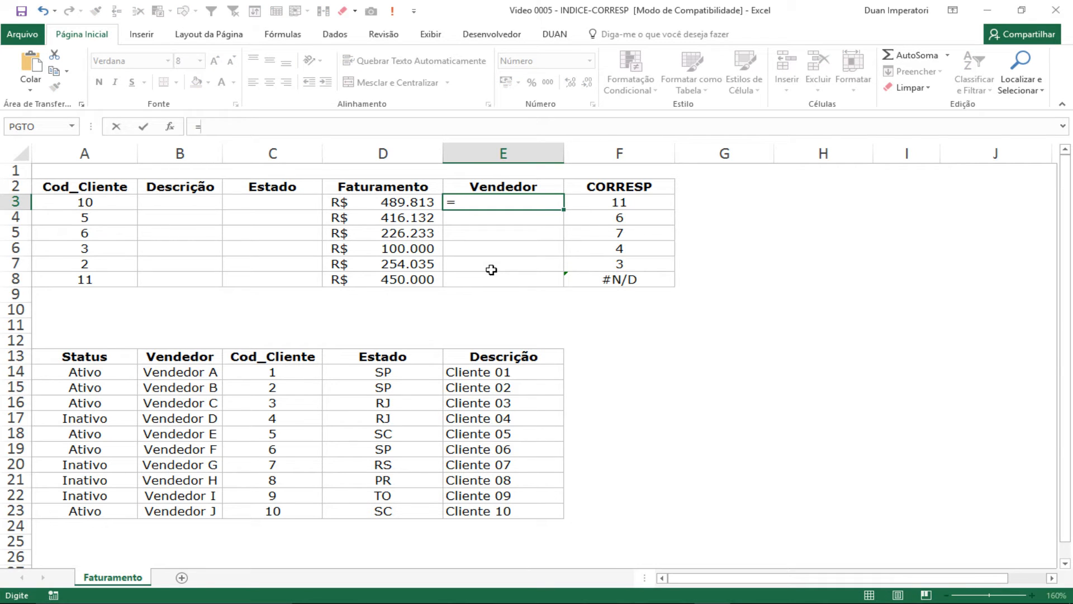
text(ín)
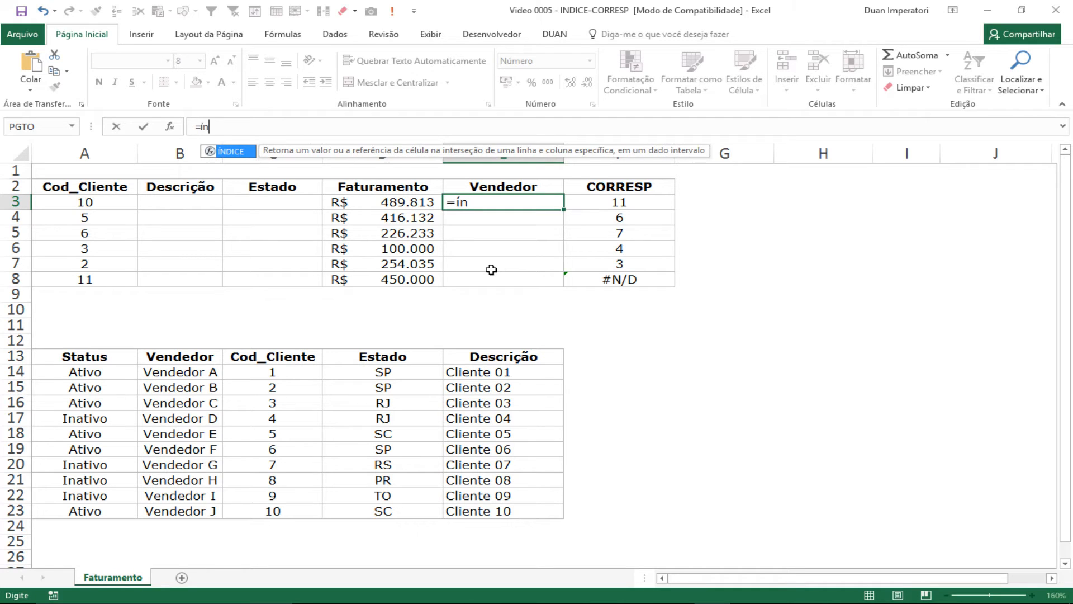
key(Tab)
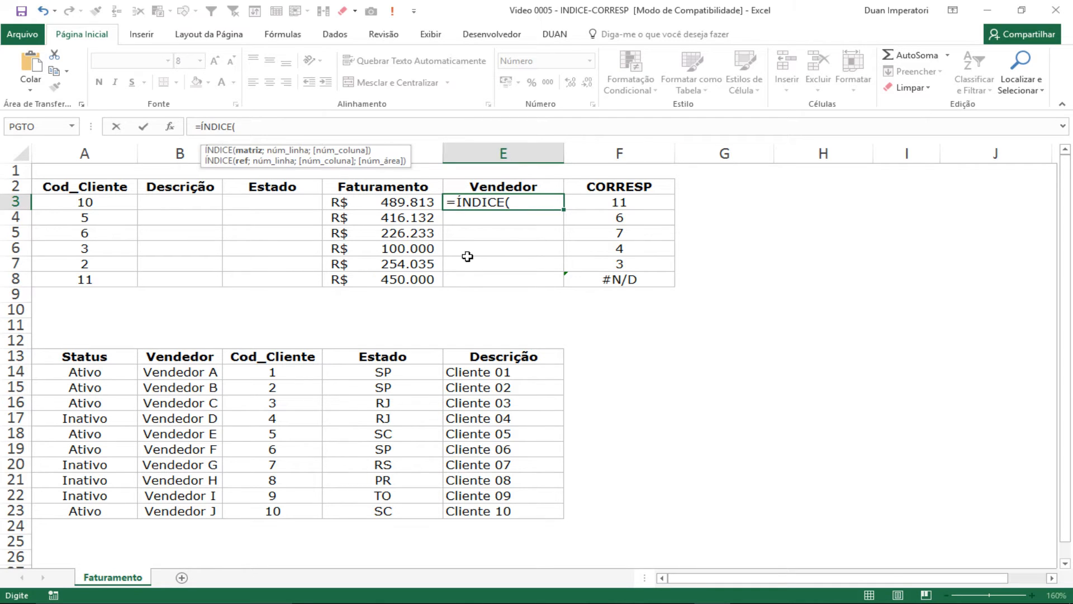
click(169, 128)
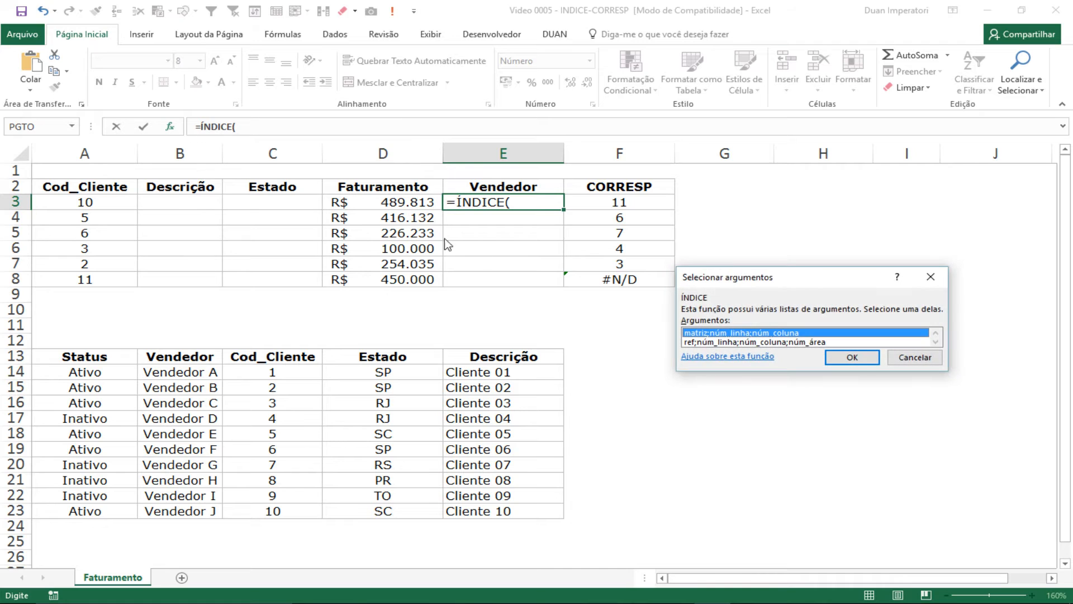
drag(663, 281, 433, 302)
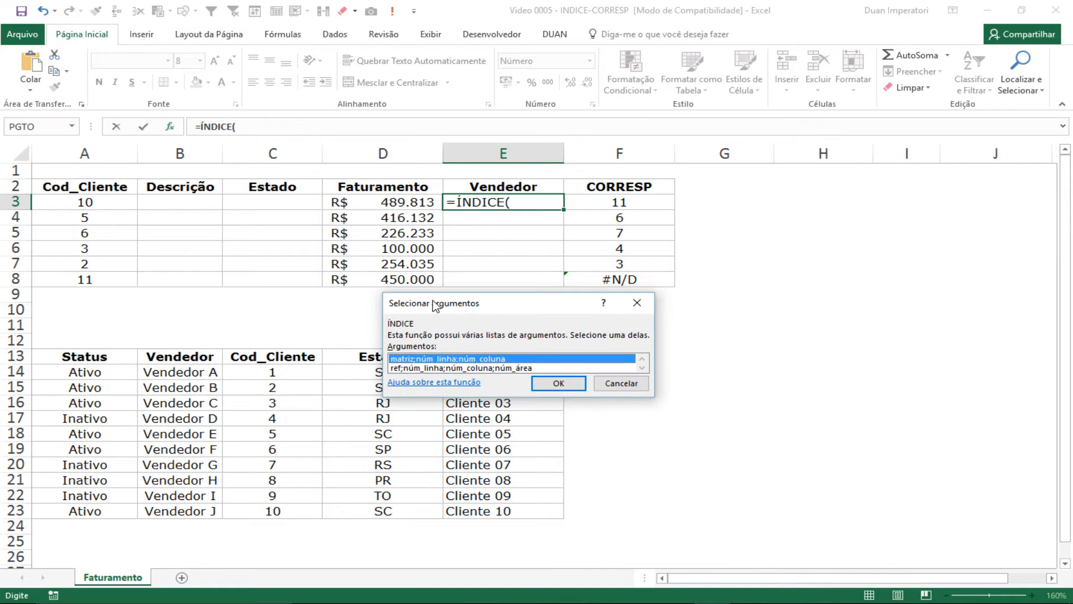
double_click(428, 361)
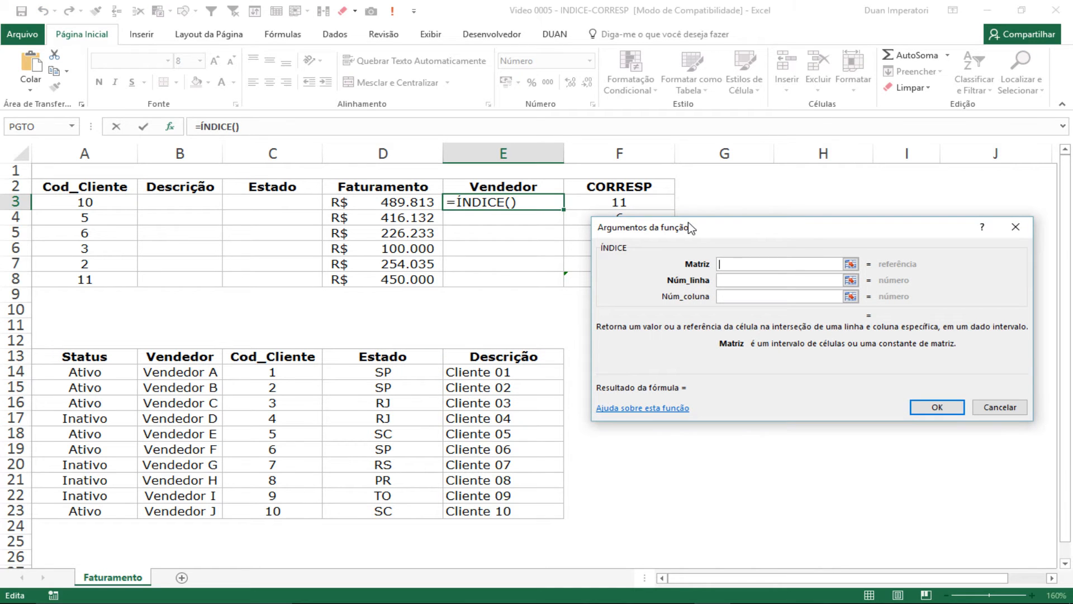
drag(690, 230, 564, 303)
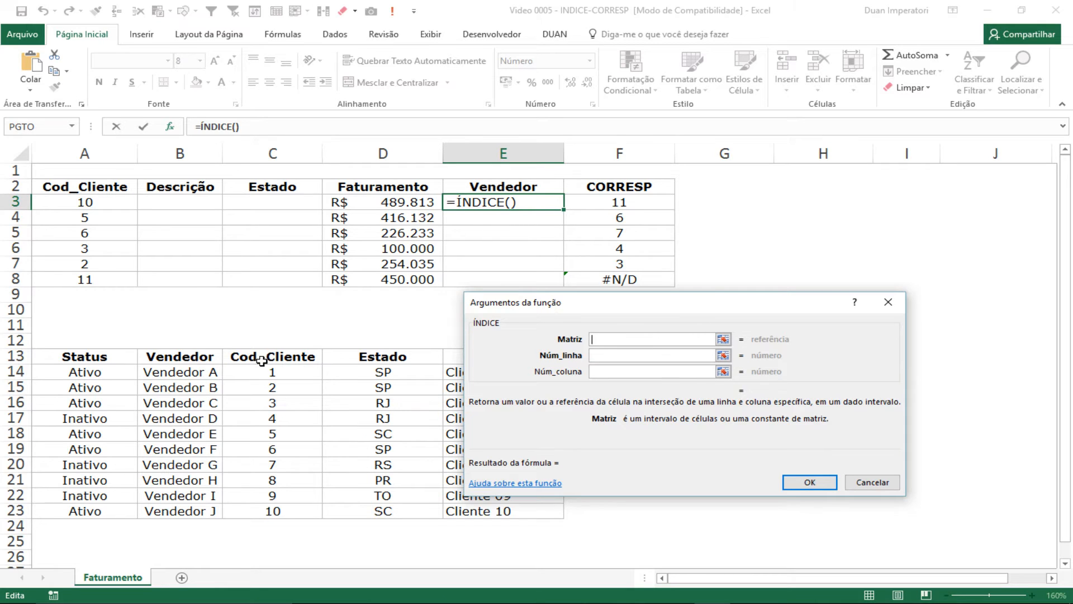
- Set the ÍNDICE array to the lower table's Vendedor column as the absolute range $B$13:$B$23
click(178, 356)
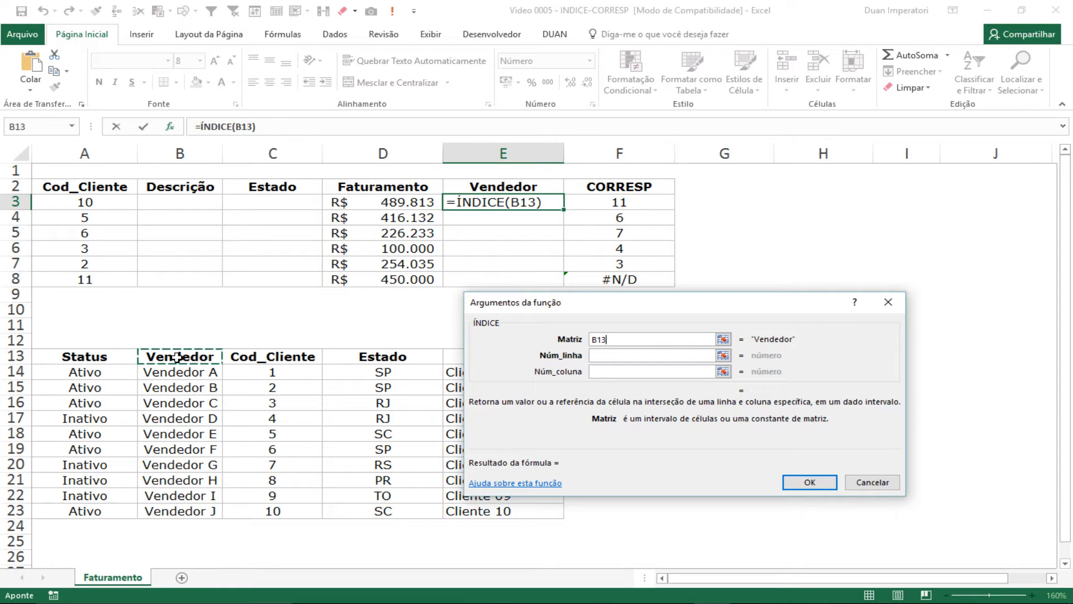
drag(177, 357, 177, 375)
drag(175, 465, 185, 510)
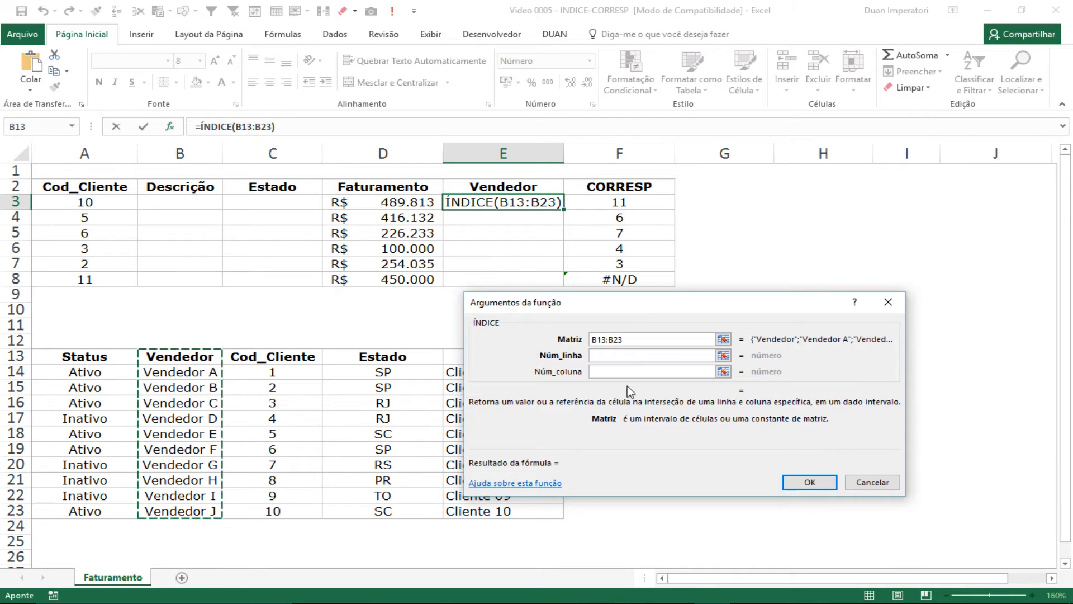
key(F4)
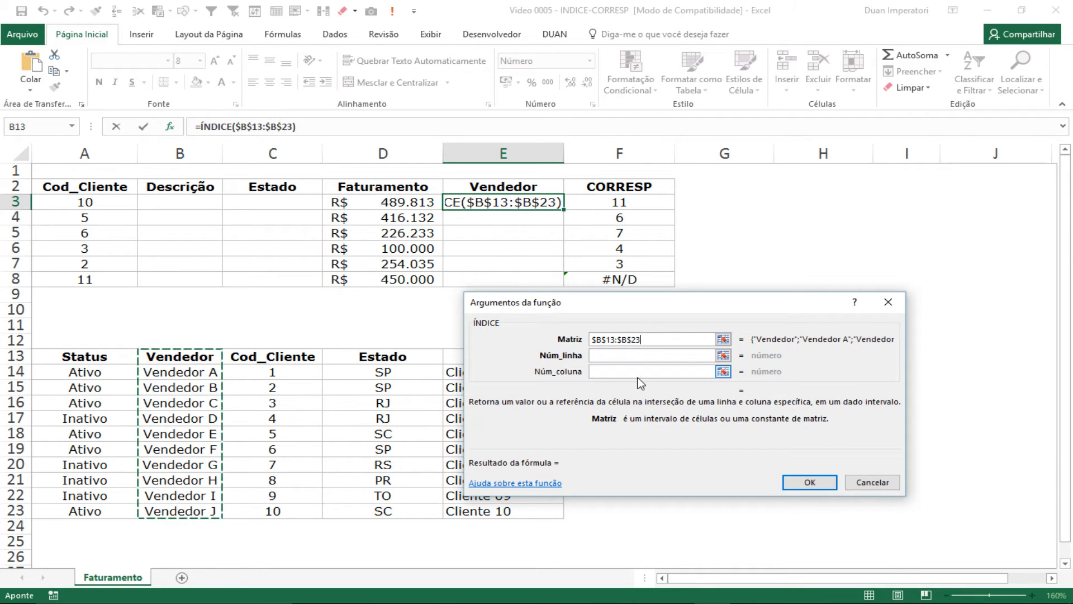
click(649, 351)
key(Tab)
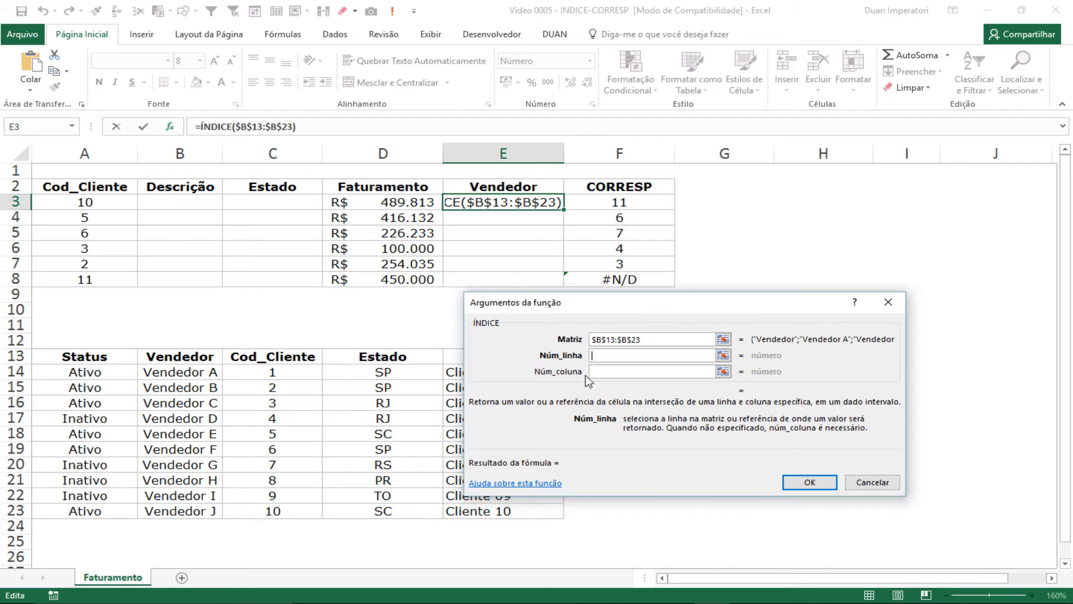
- Try the row numbers 1, 2 and 3 in the ÍNDICE arguments, then cancel the formula
text(1)
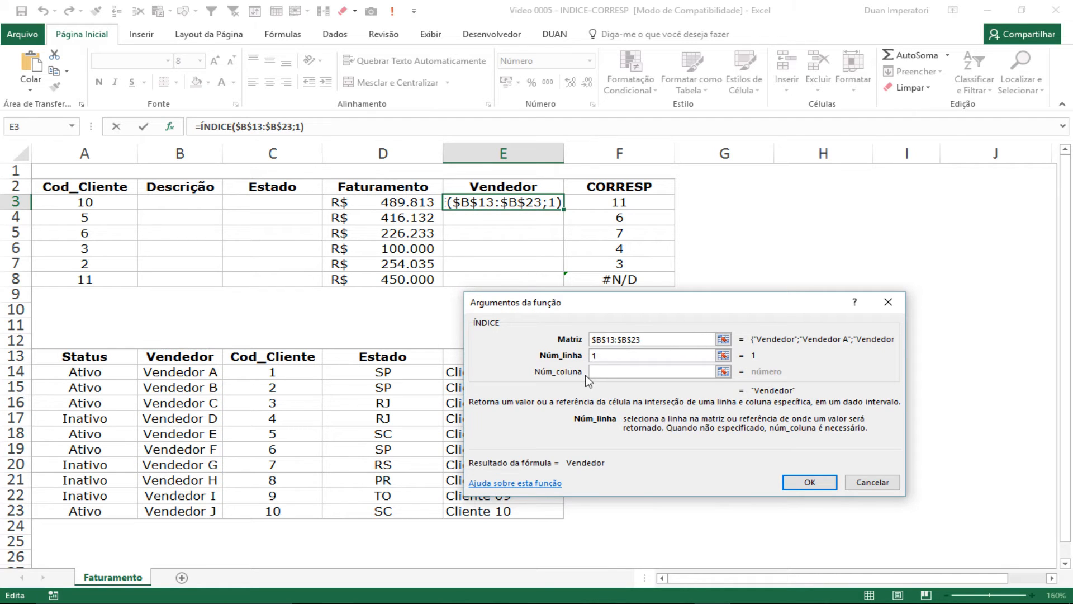
key(BackSpace)
text(2)
key(BackSpace)
text(3)
click(876, 482)
- Copy the CORRESP expression from the formula in F3 without its equals sign, leaving the cell unchanged
click(619, 209)
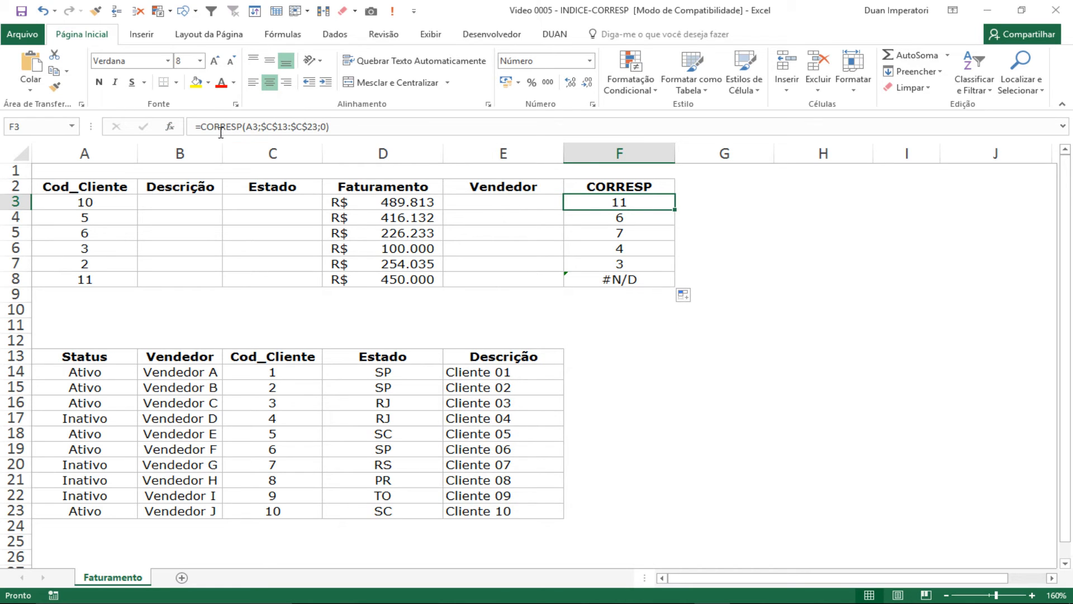
drag(202, 127, 357, 127)
key(ctrl+c)
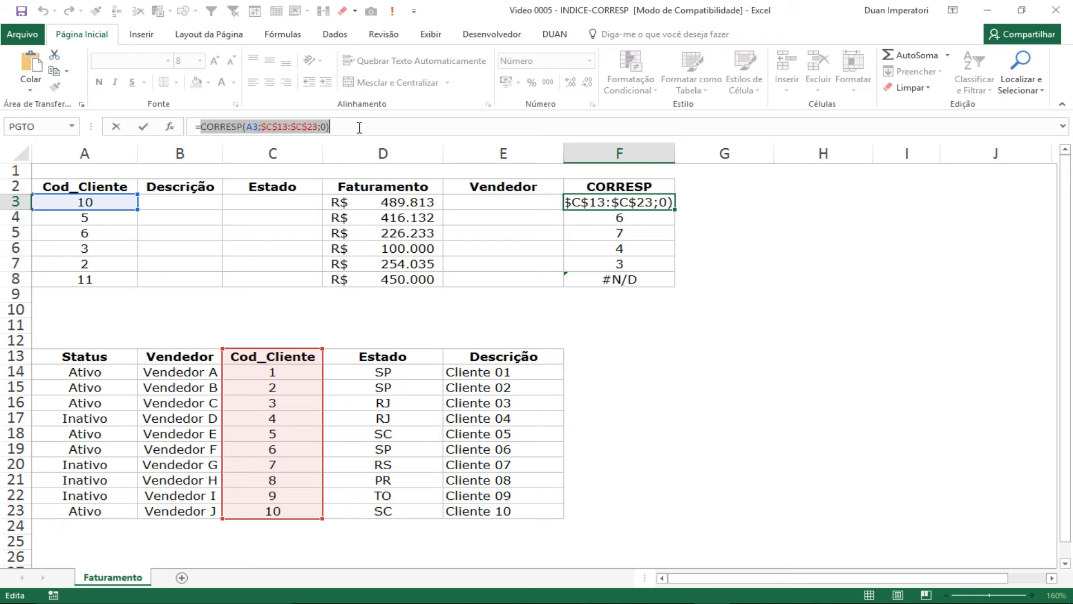
key(Escape)
- Start an ÍNDICE formula in E3 using the matriz;núm_linha;núm_coluna form, with the Vendedor column $B$13:$B$23 as the array
click(496, 204)
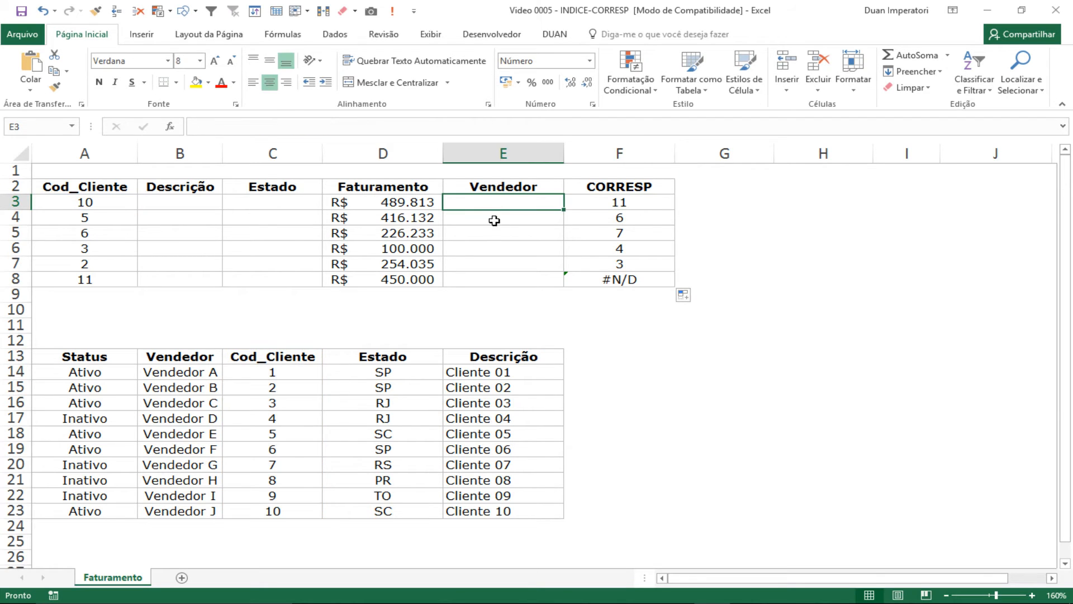
text(=)
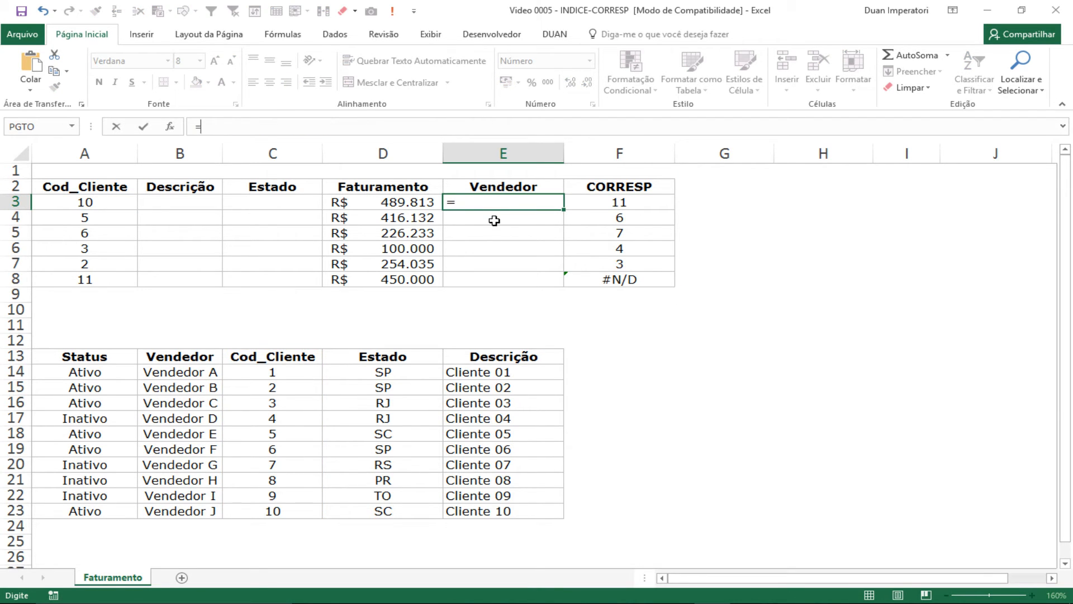
text(í)
key(Down)
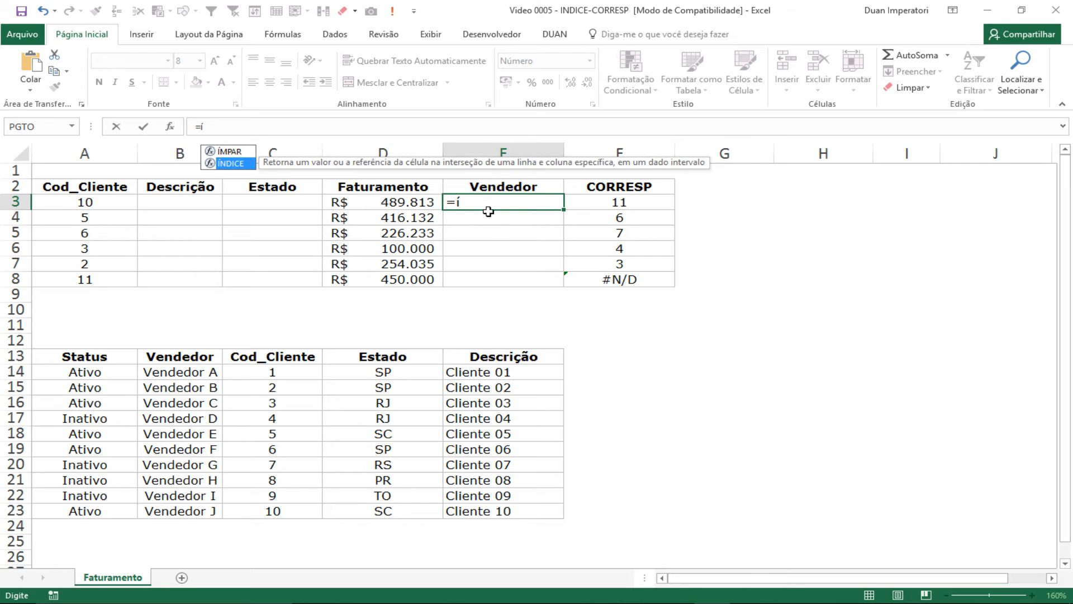
key(Tab)
click(171, 127)
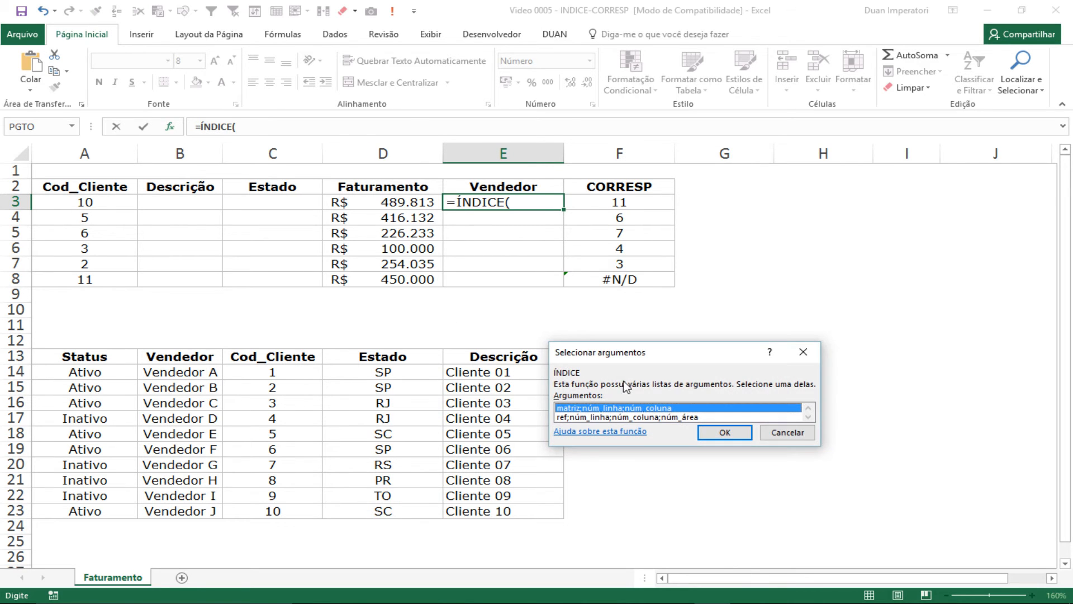
double_click(628, 408)
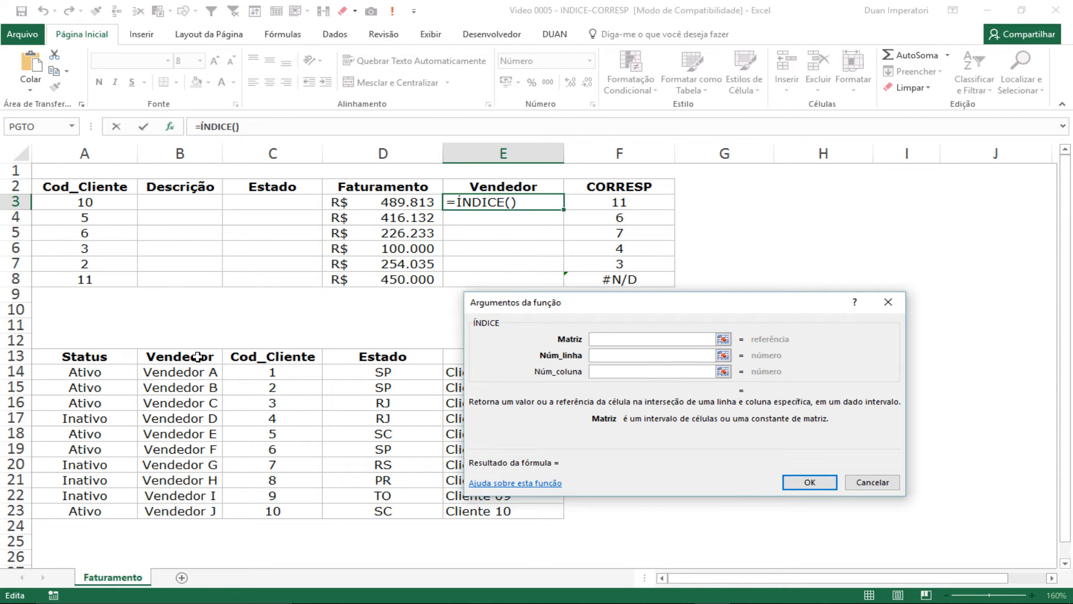
drag(197, 356, 190, 511)
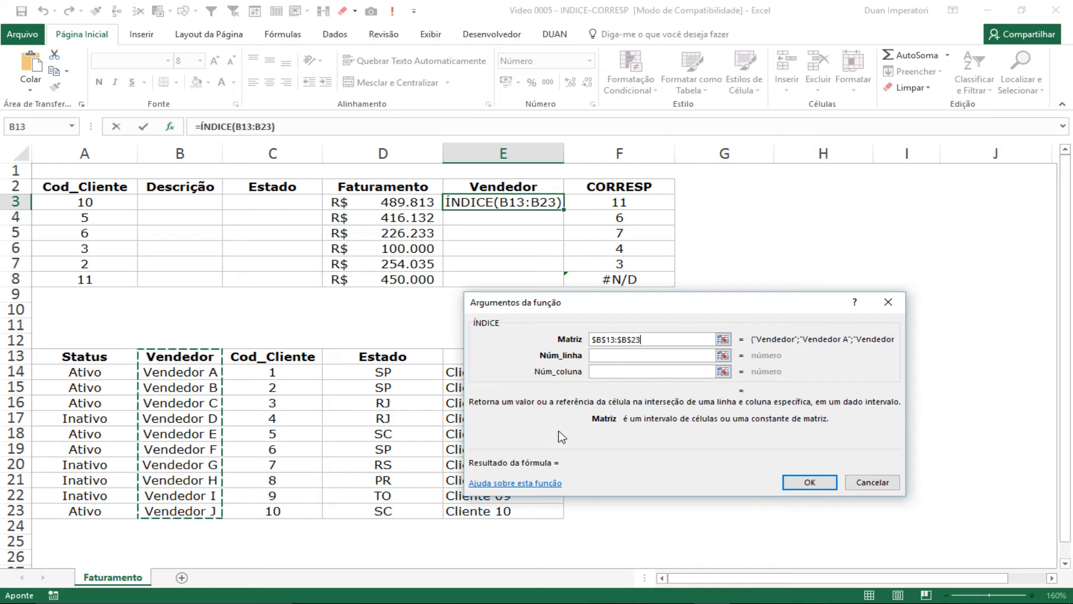
- Paste CORRESP(A3;$C$13:$C$23;0) as the row number, leave the column number empty, and fill the completed formula down from E3 to E8
click(604, 356)
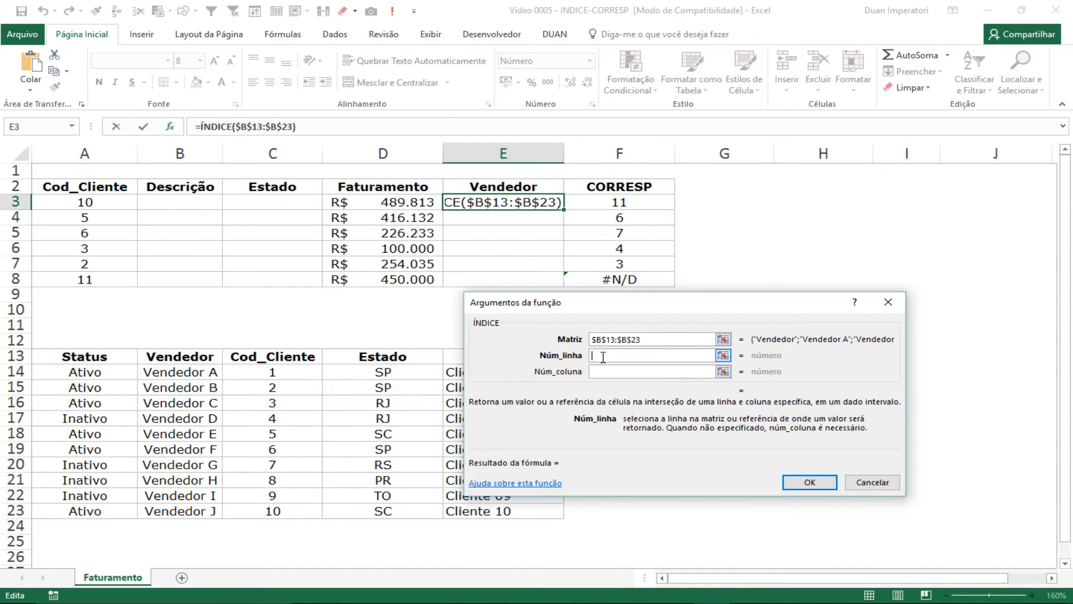
key(ctrl+v)
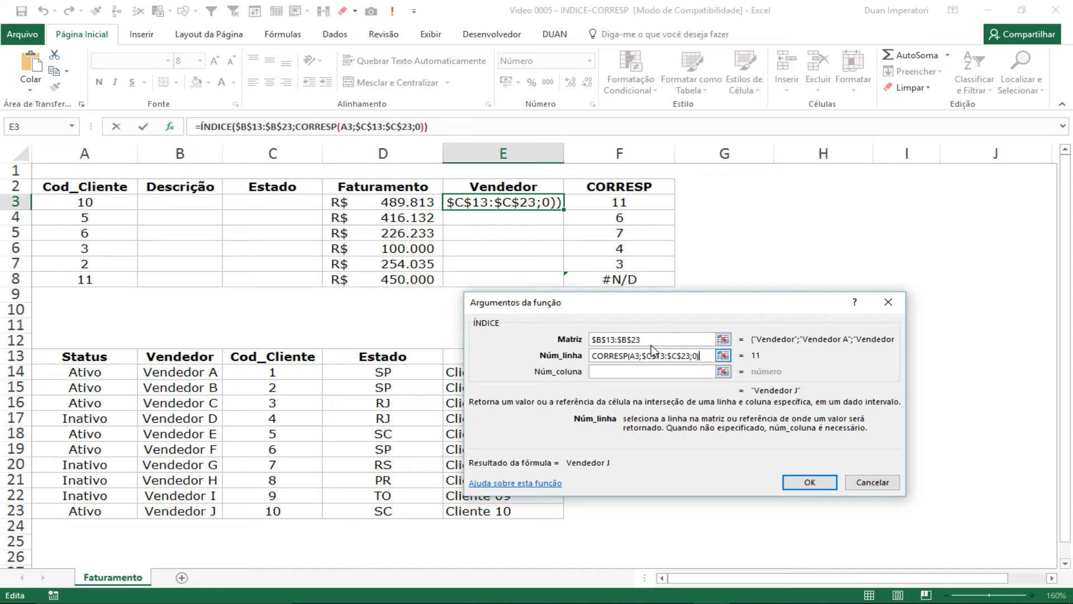
click(621, 372)
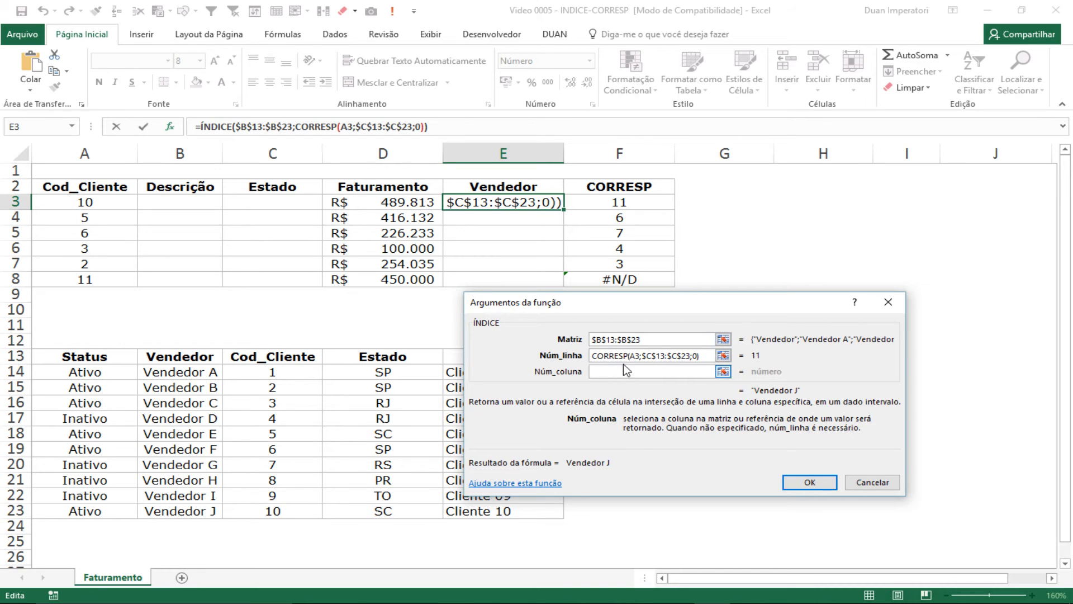
click(802, 484)
drag(563, 209, 556, 285)
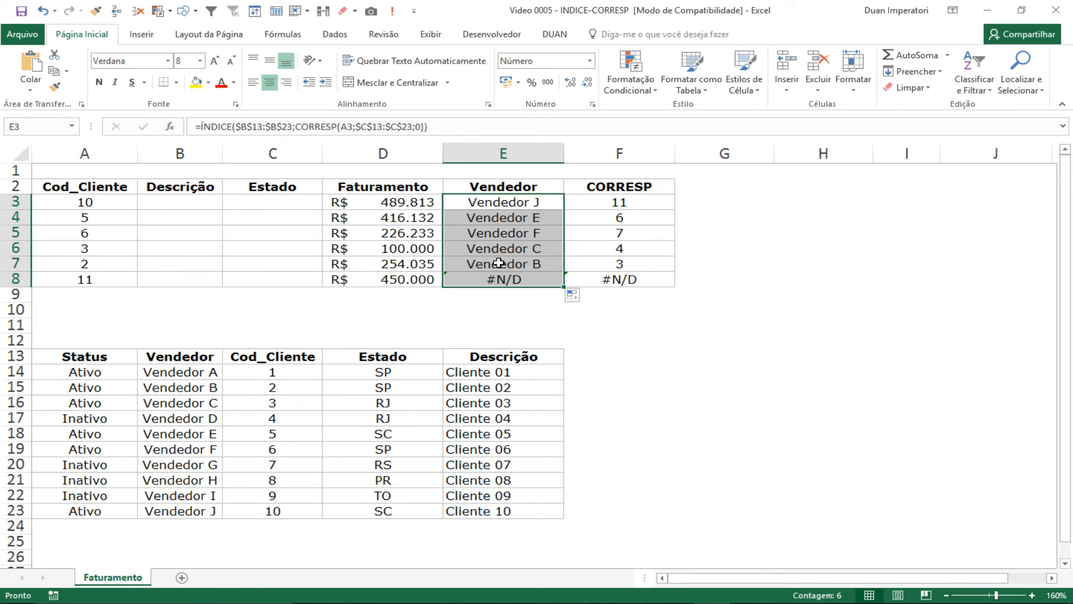
- Compare the Vendedor results in column E with the client codes, CORRESP positions and the lower table's Vendedor and Cod_Cliente columns
click(590, 265)
click(550, 264)
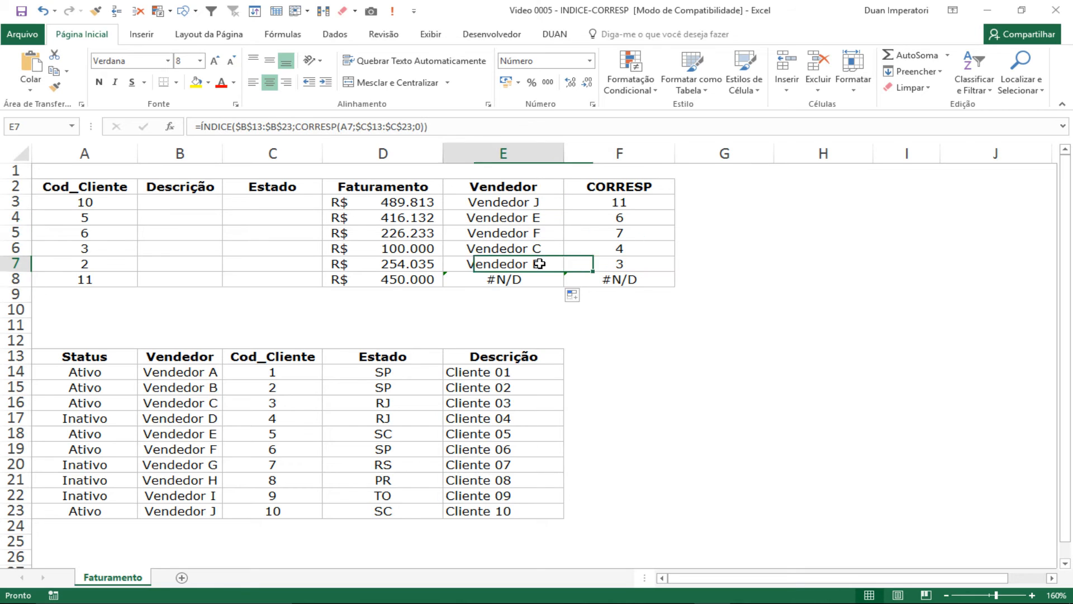
click(93, 266)
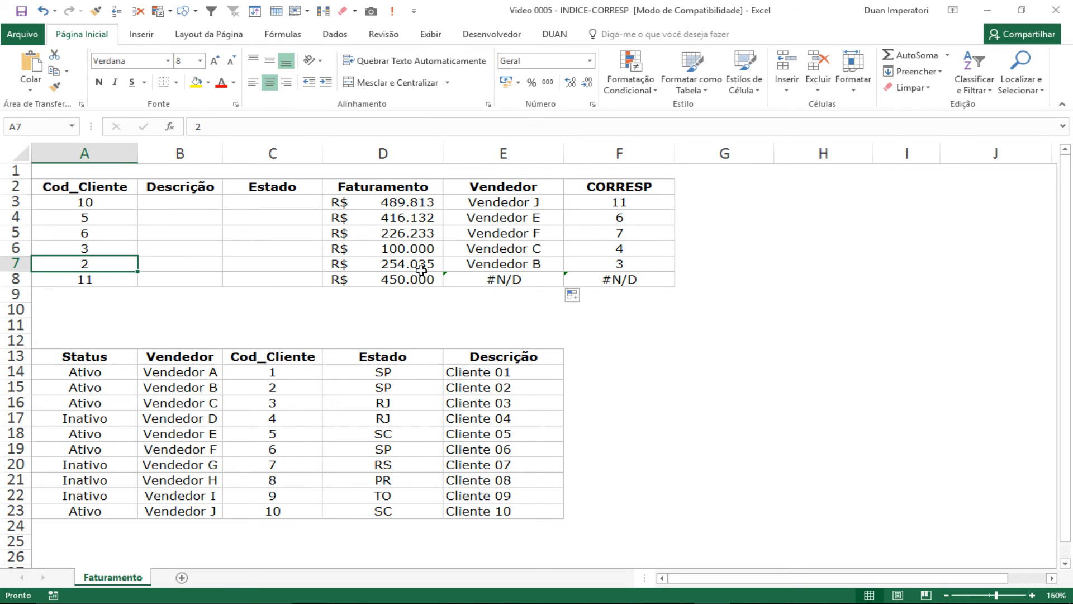
click(596, 266)
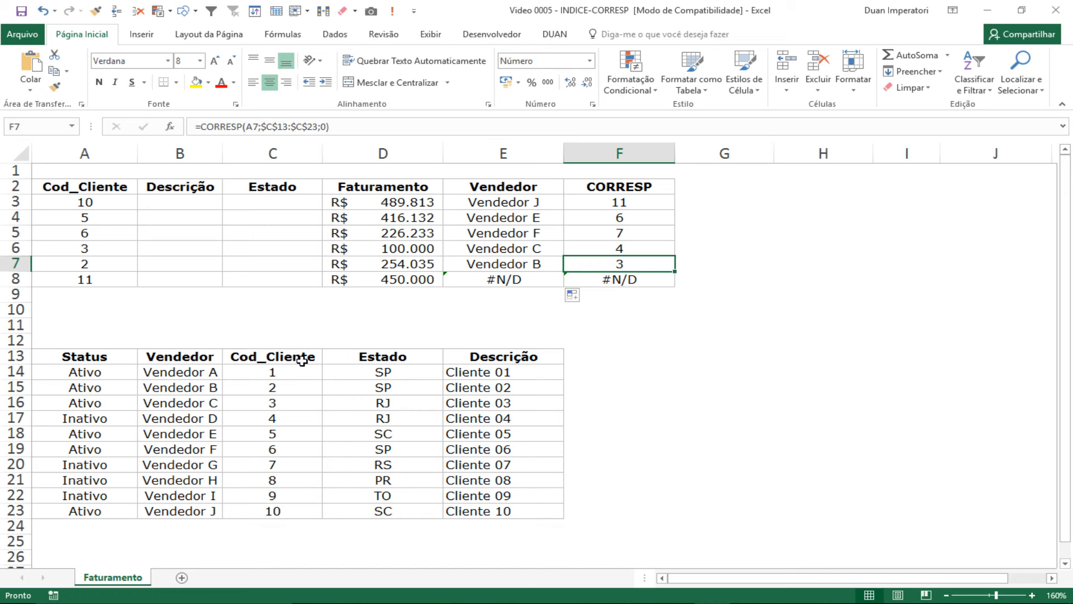
drag(288, 357, 284, 383)
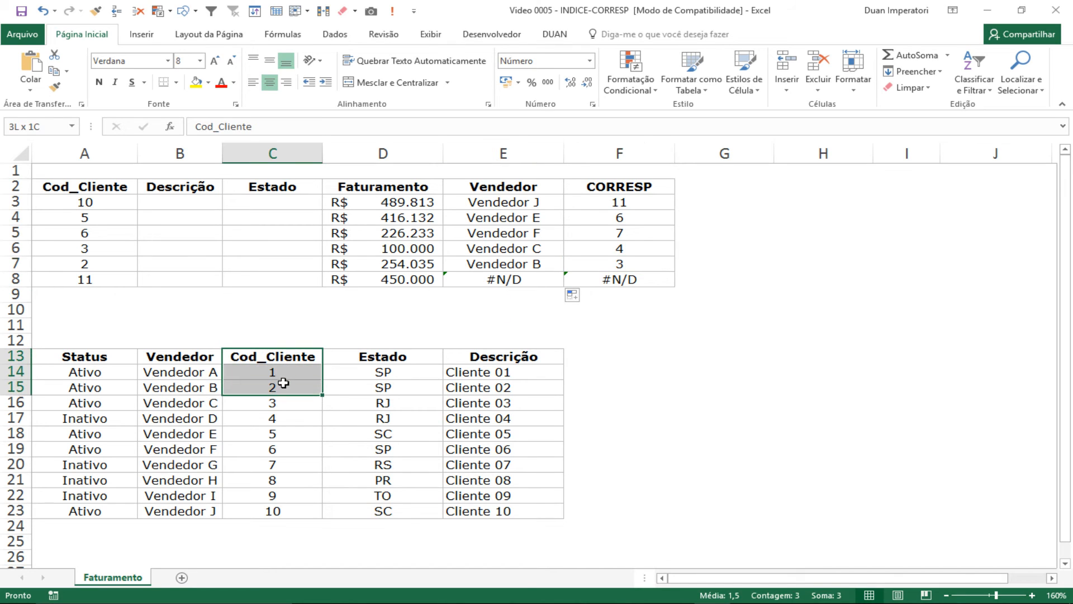
click(523, 264)
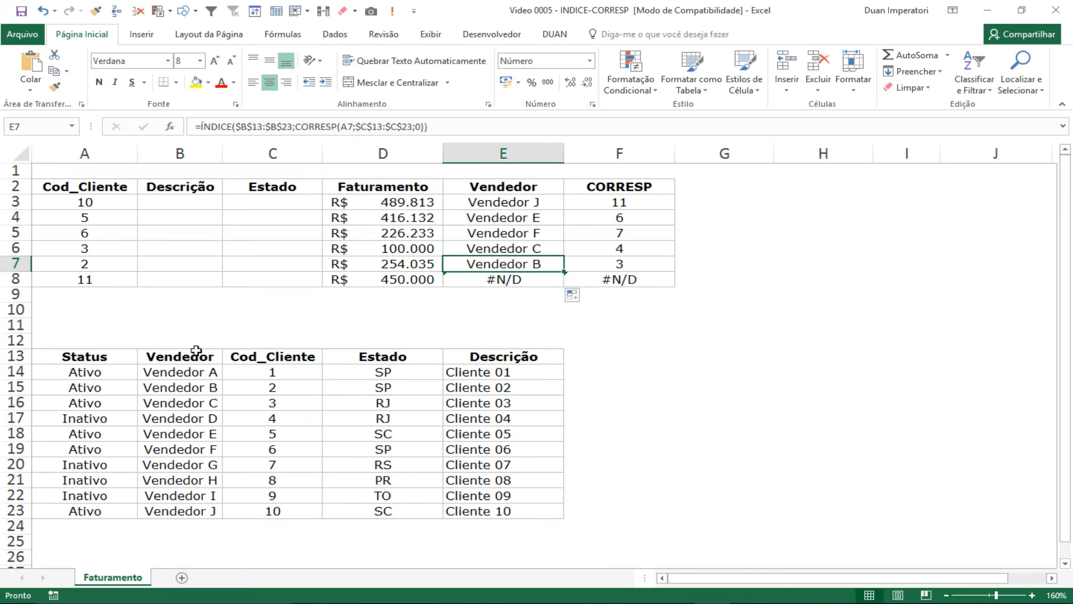
click(186, 390)
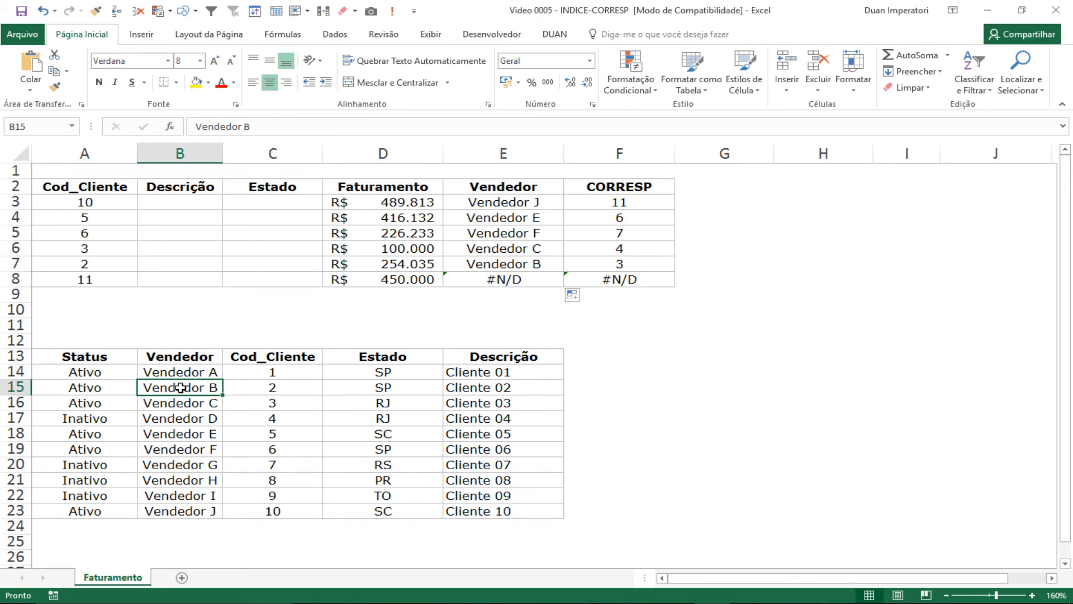
click(517, 236)
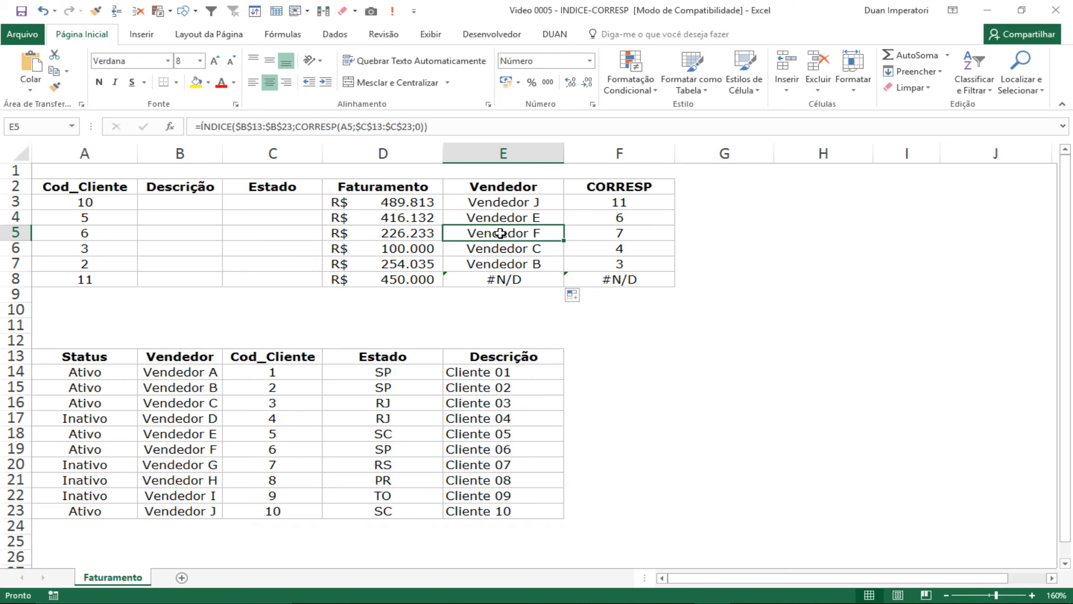
click(497, 279)
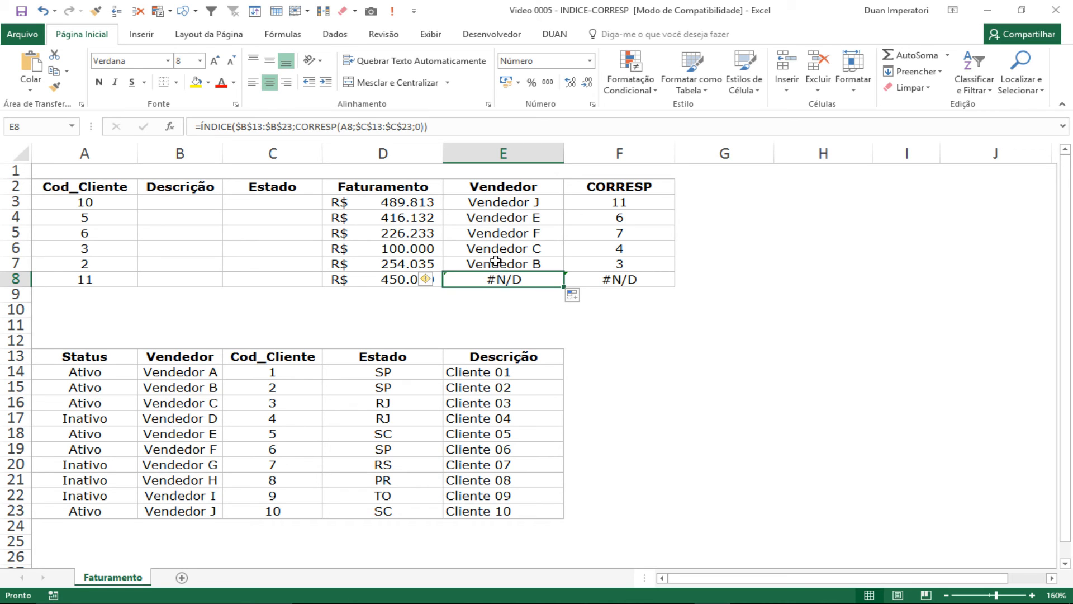
- Wrap the existing ÍNDICE formula in E3 in a SEERRO function and bring up its function arguments
click(496, 206)
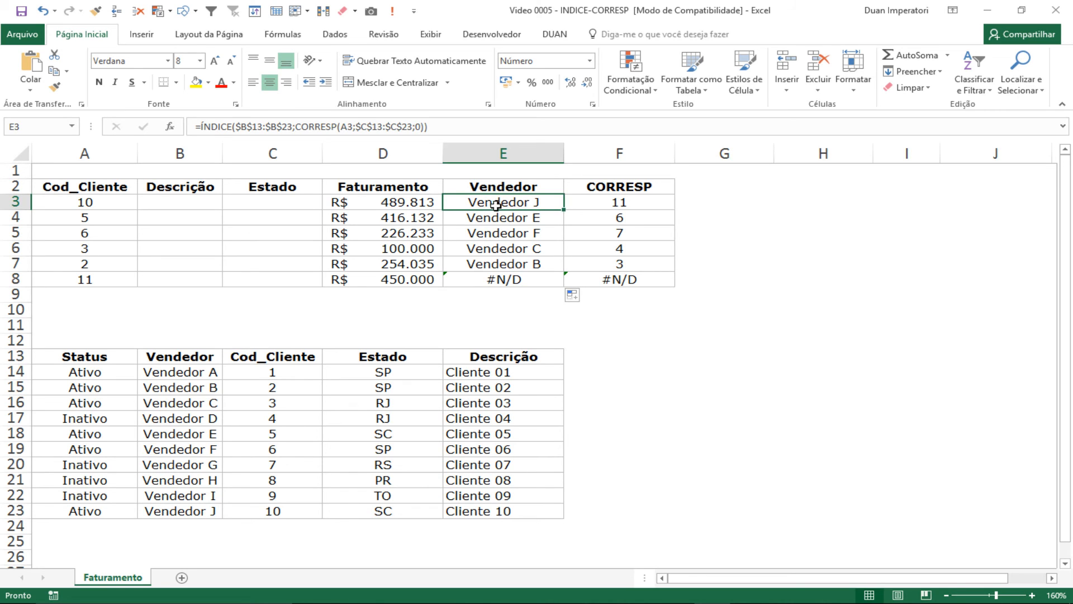
click(200, 127)
text(se)
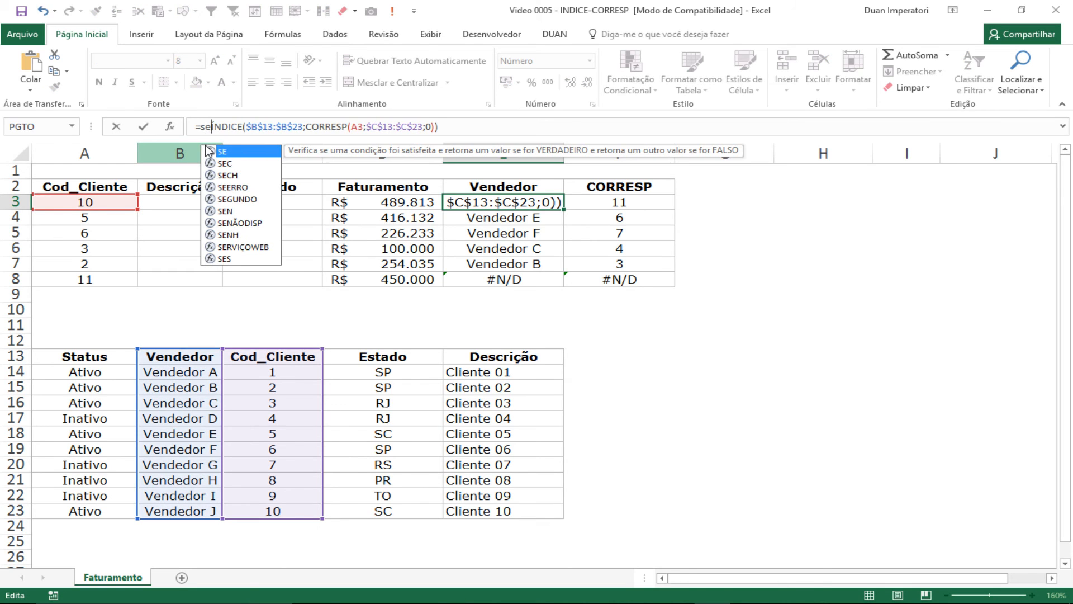
text(e)
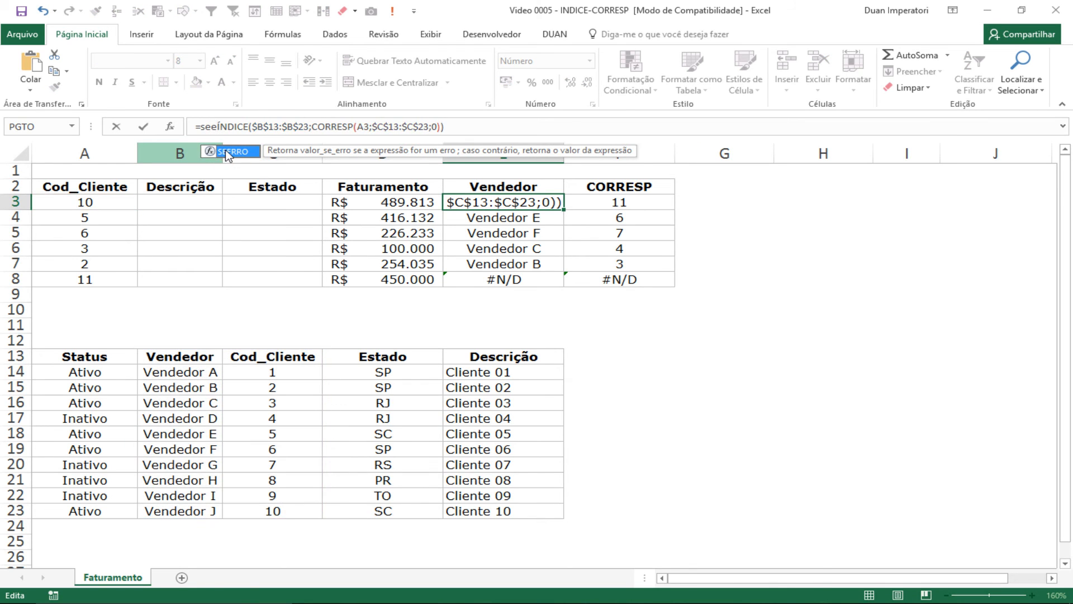
double_click(226, 149)
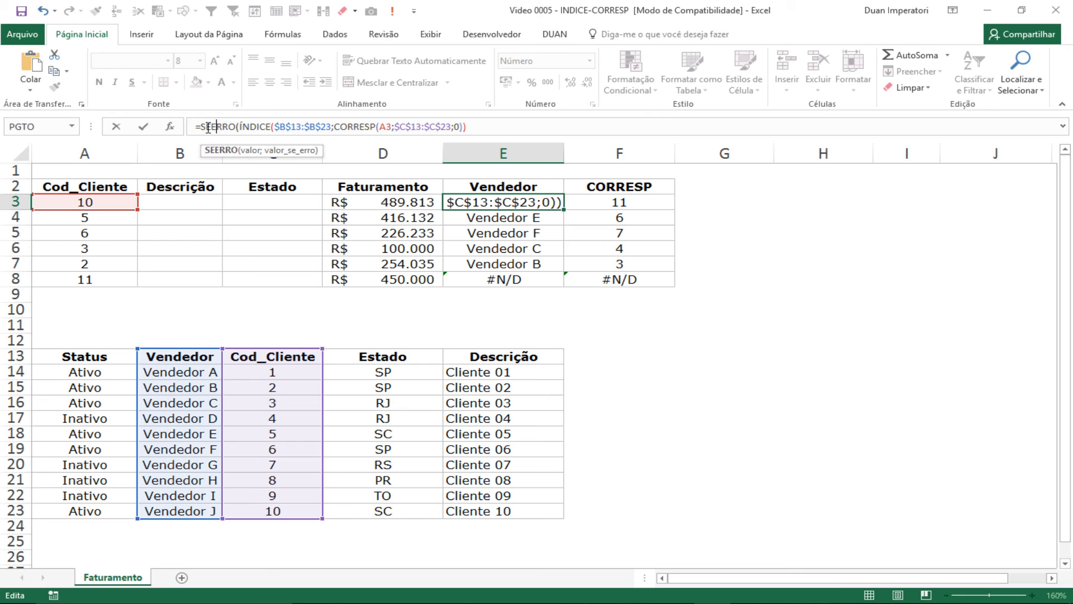
click(171, 126)
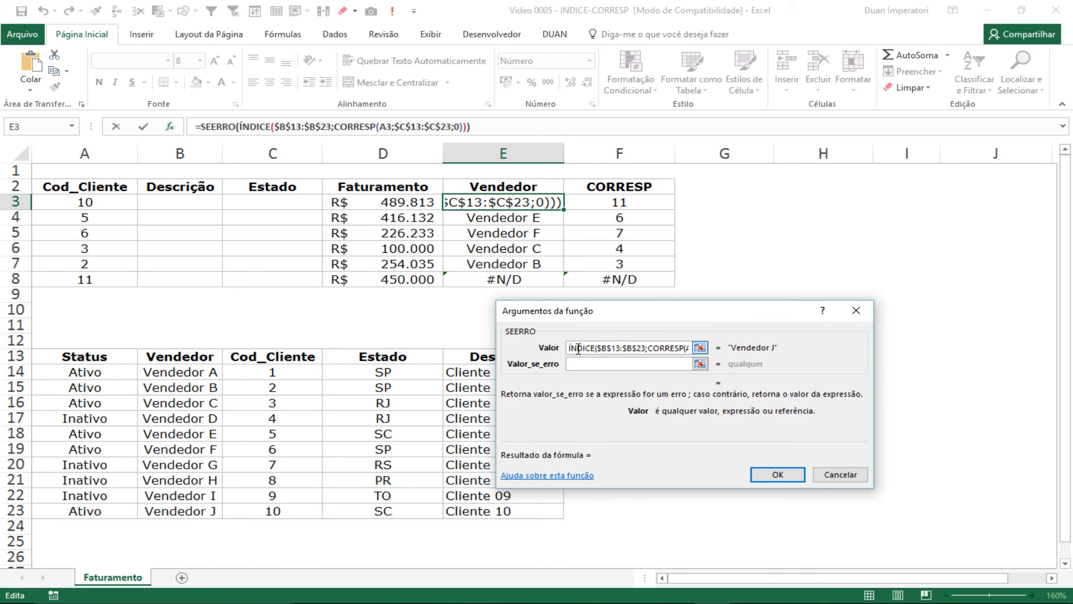
- Set SEERRO's Valor_se_erro argument to Sem cadastro and apply the formula in E3
click(612, 364)
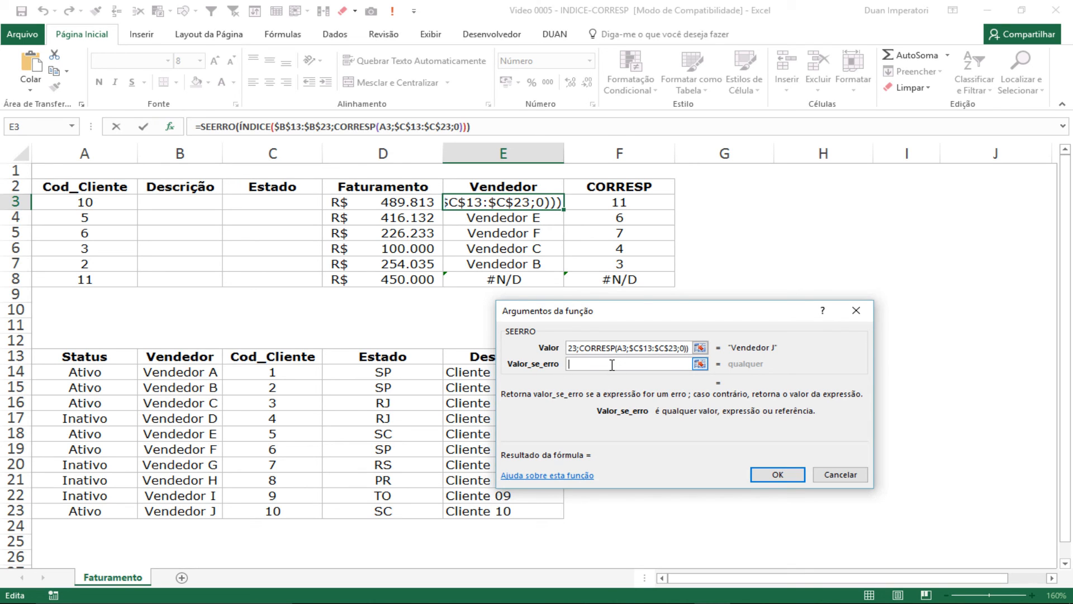
text(Sem cad)
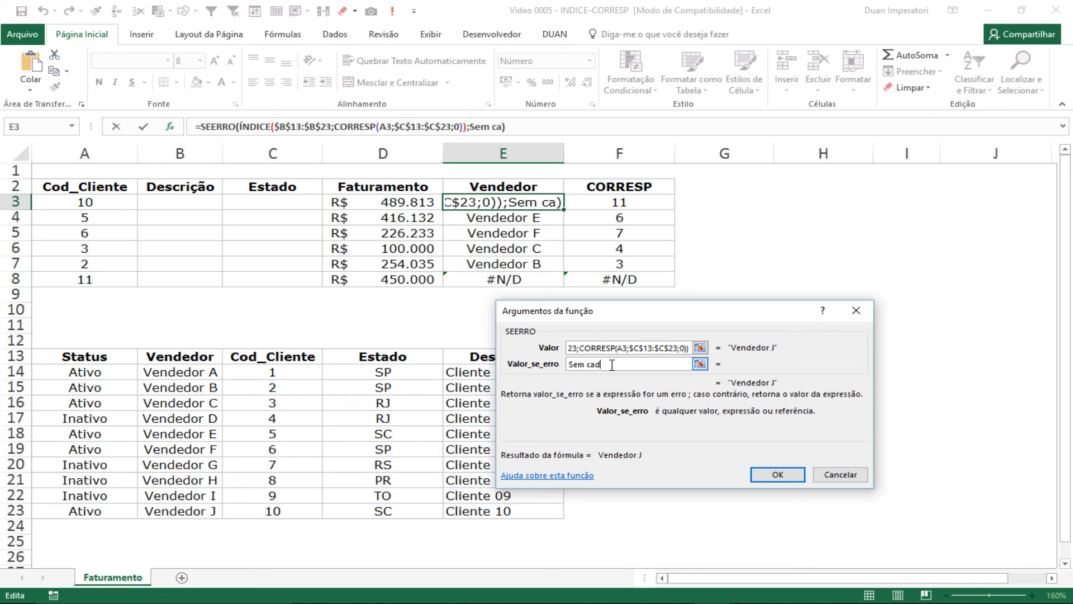
text(astro)
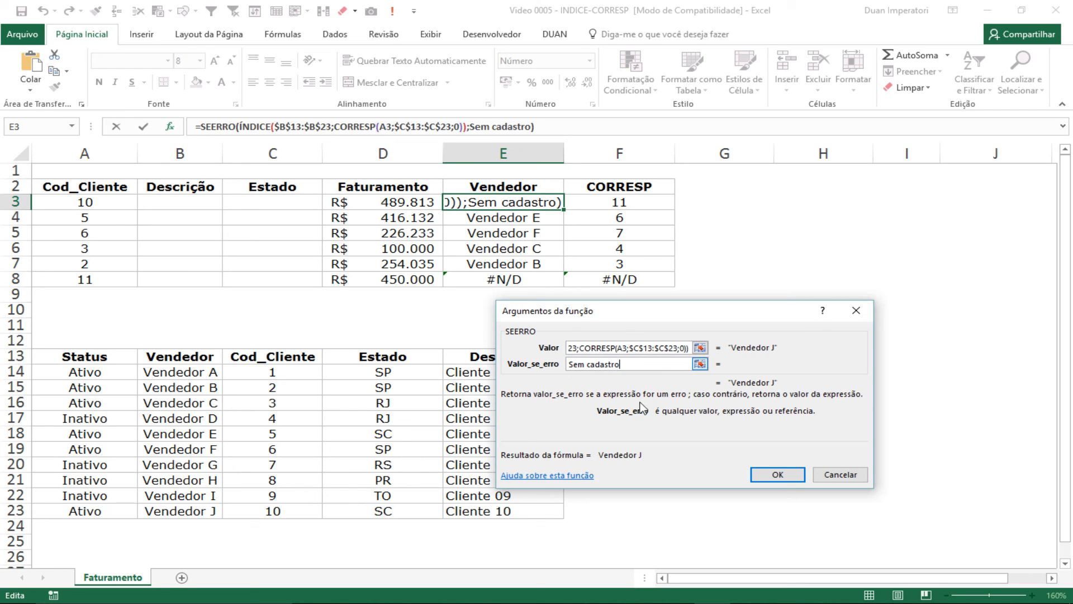
click(776, 476)
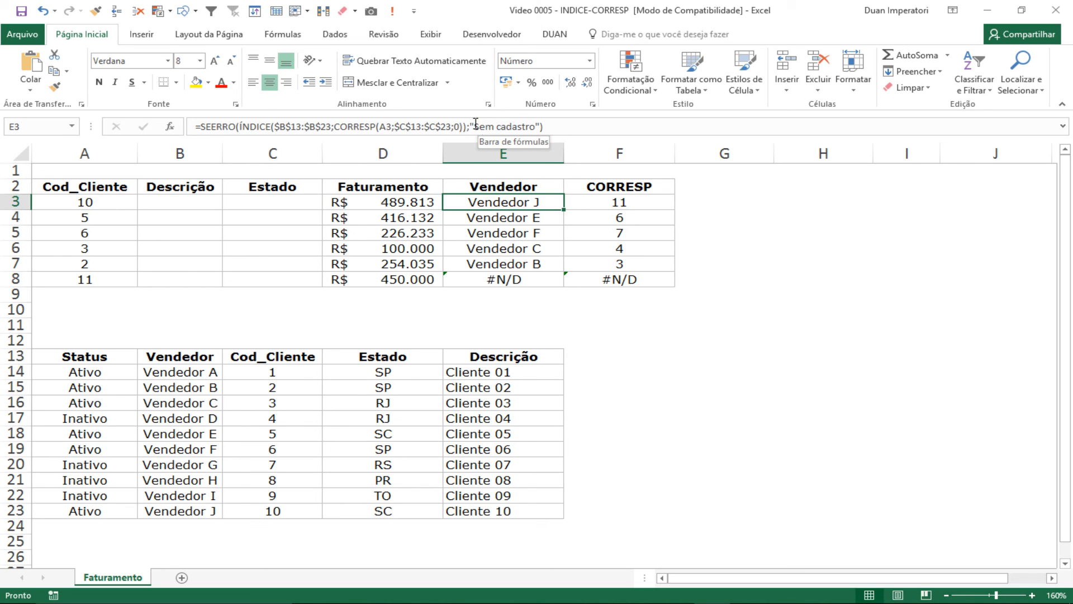
- Review the "Sem cadastro" argument in E3, fill the SEERRO formula down to E8 and check the last row
click(475, 127)
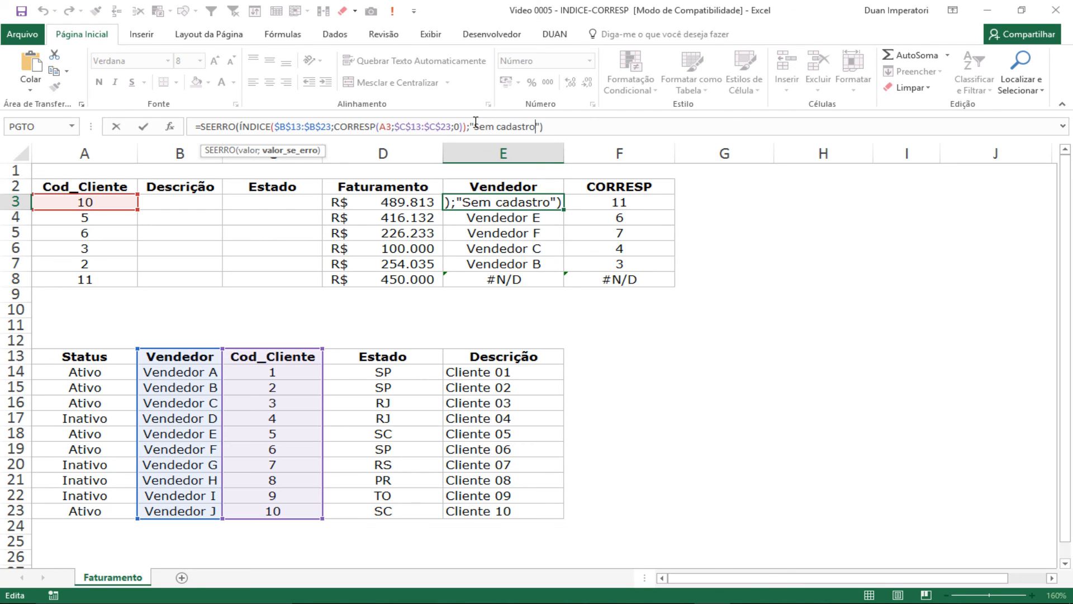
key(ctrl+Return)
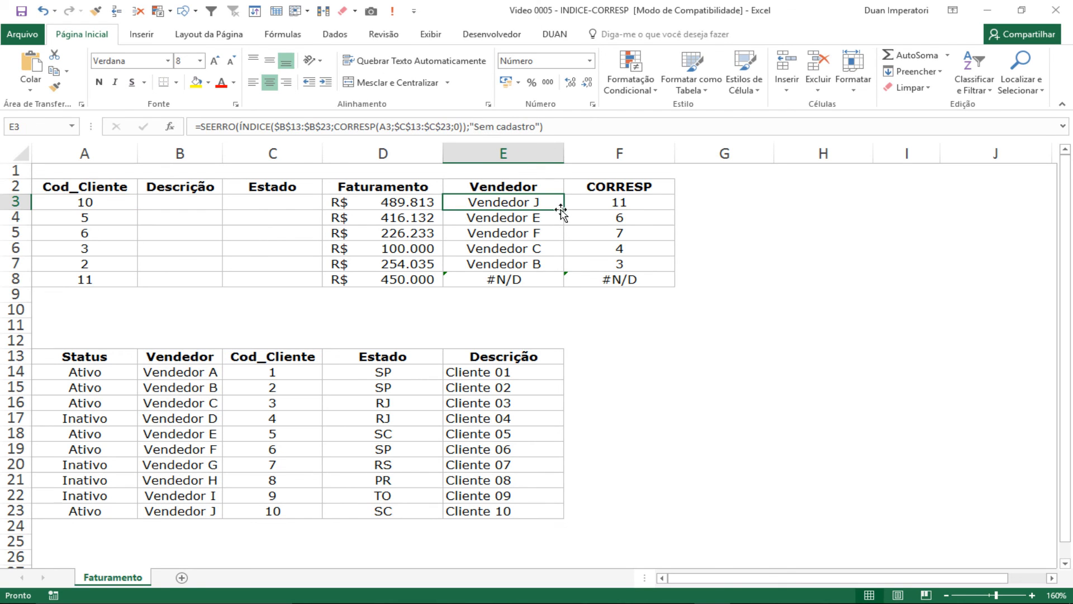
drag(558, 286, 554, 284)
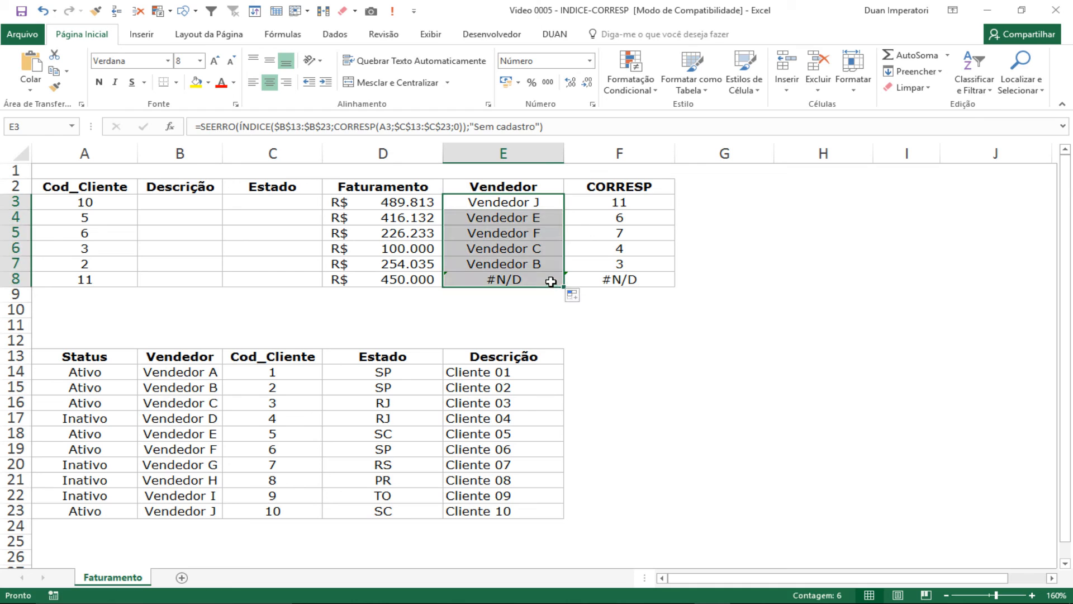
click(489, 281)
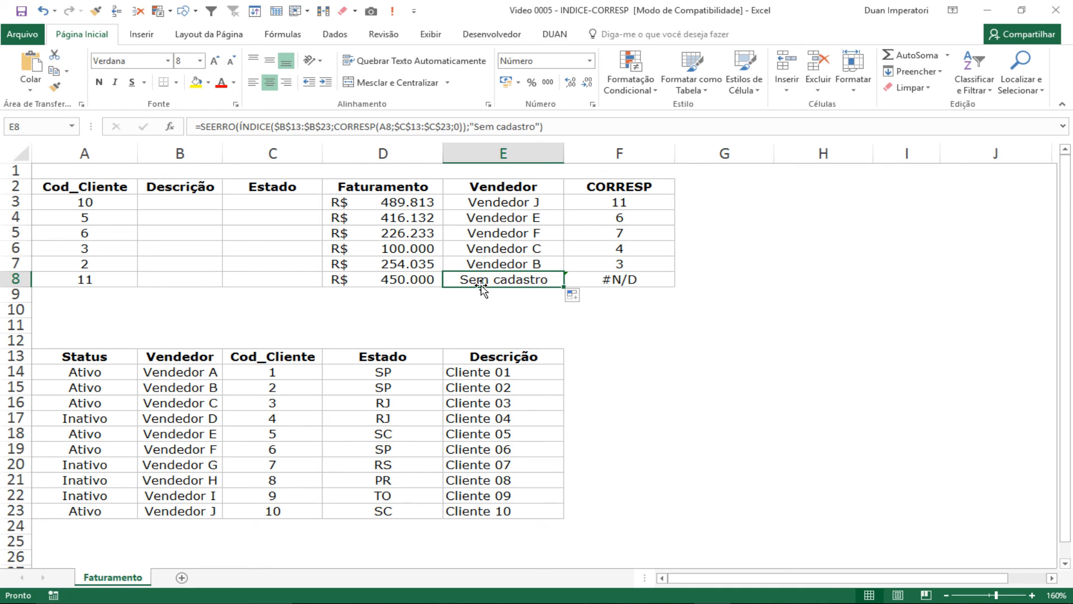
click(615, 310)
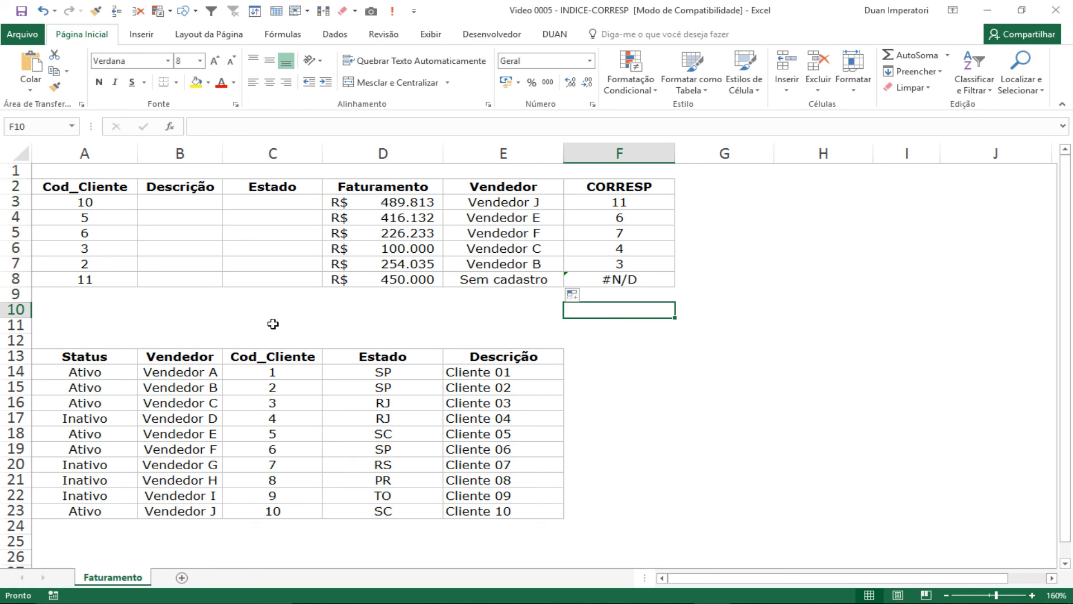
click(373, 309)
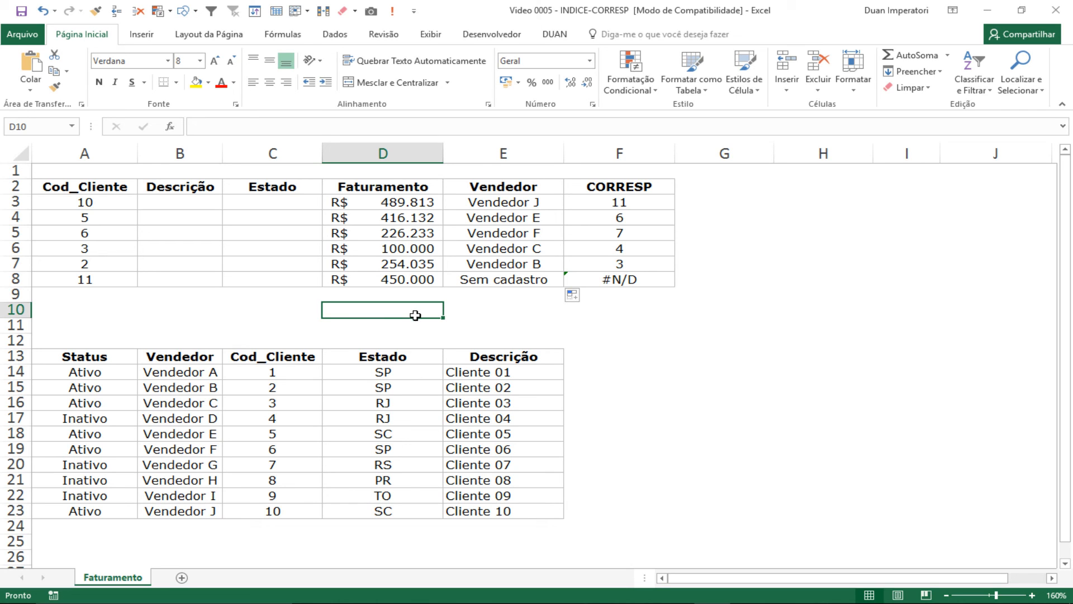
click(485, 309)
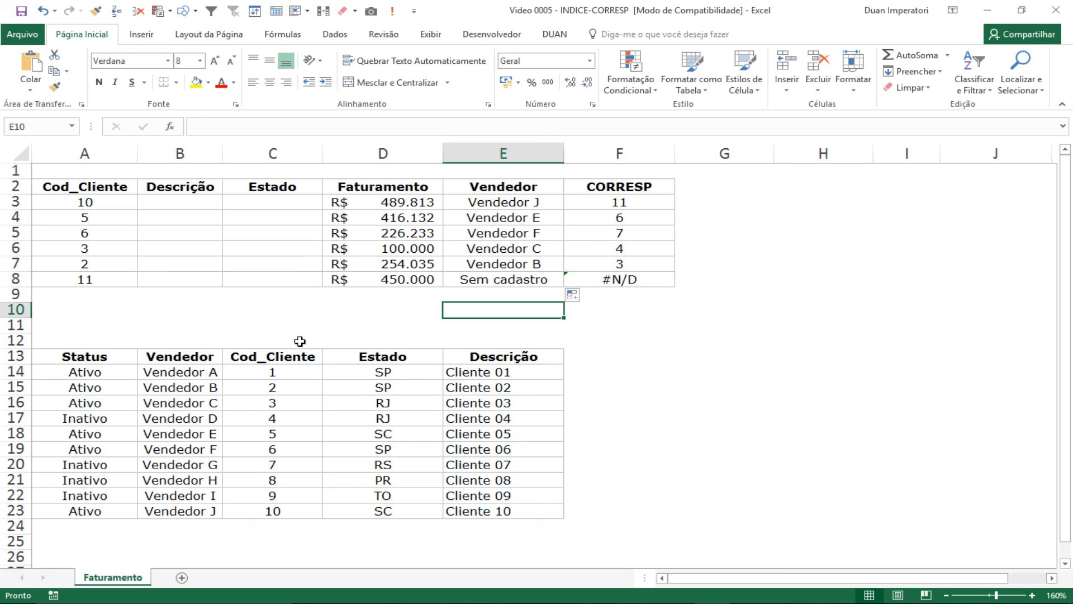
click(358, 317)
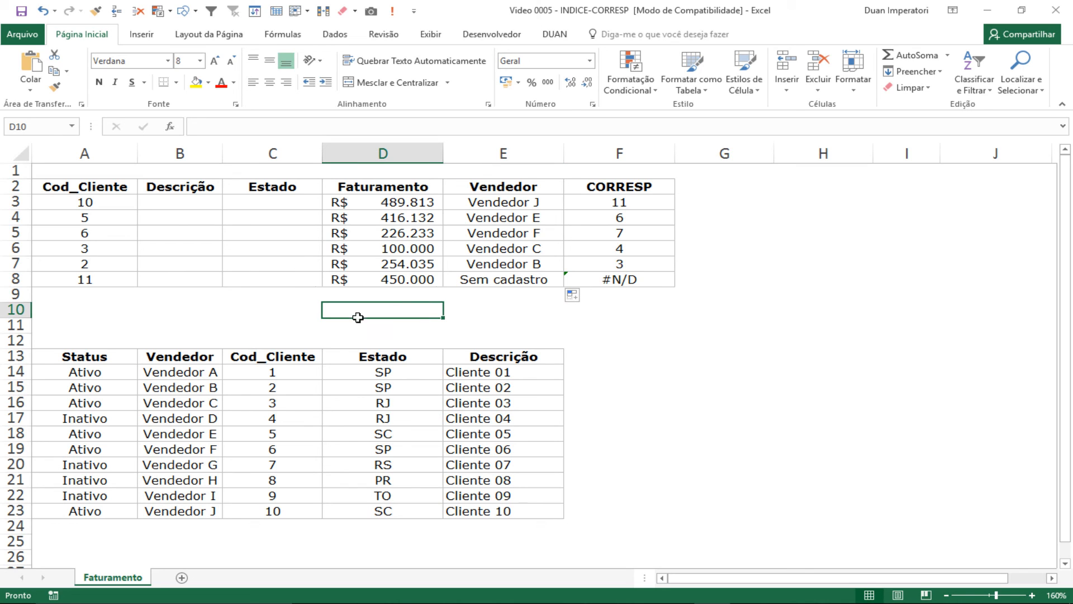
click(492, 313)
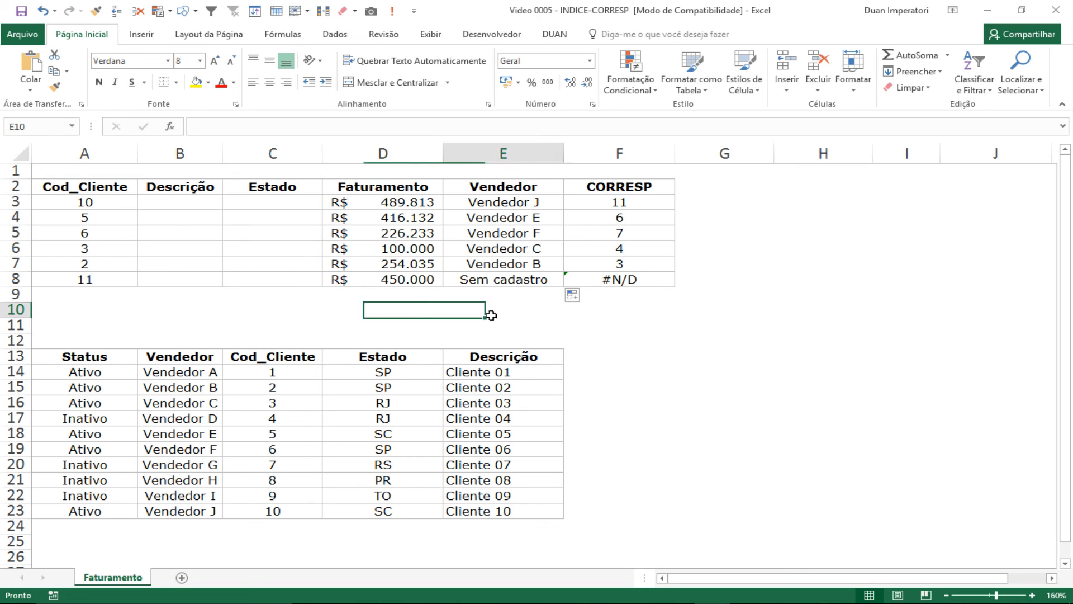
click(399, 308)
click(478, 312)
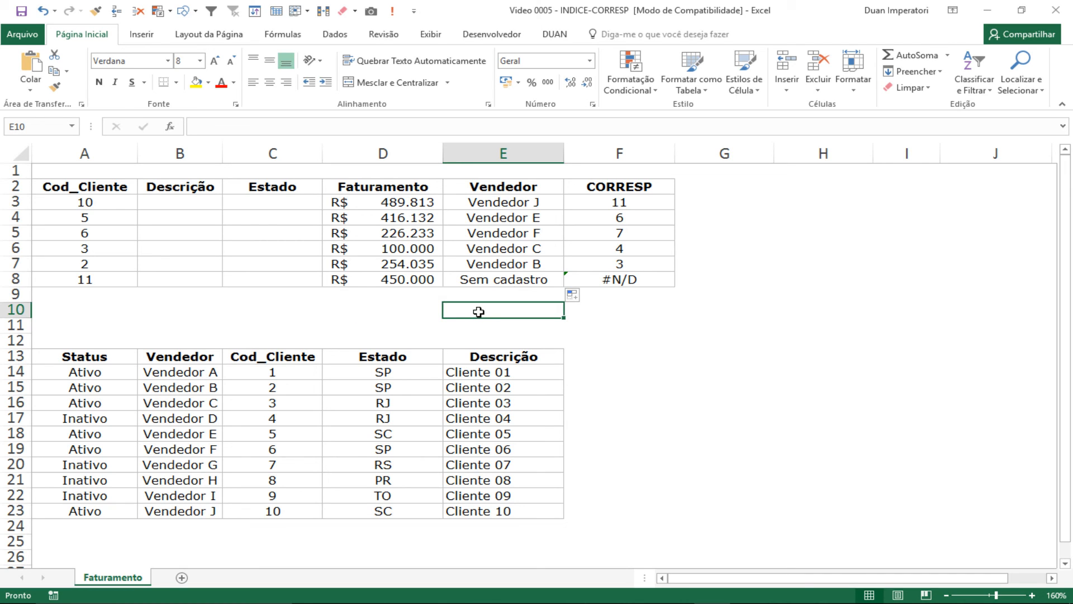